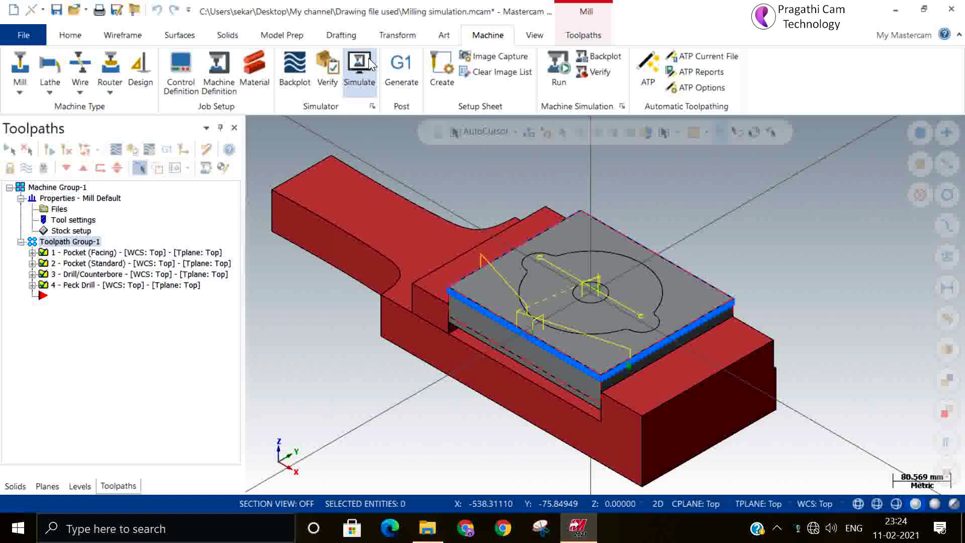
- Open the Simulator Options to review the stock and fixture sources, and close them again
{"action": "left_click", "coordinate": [577, 37]}
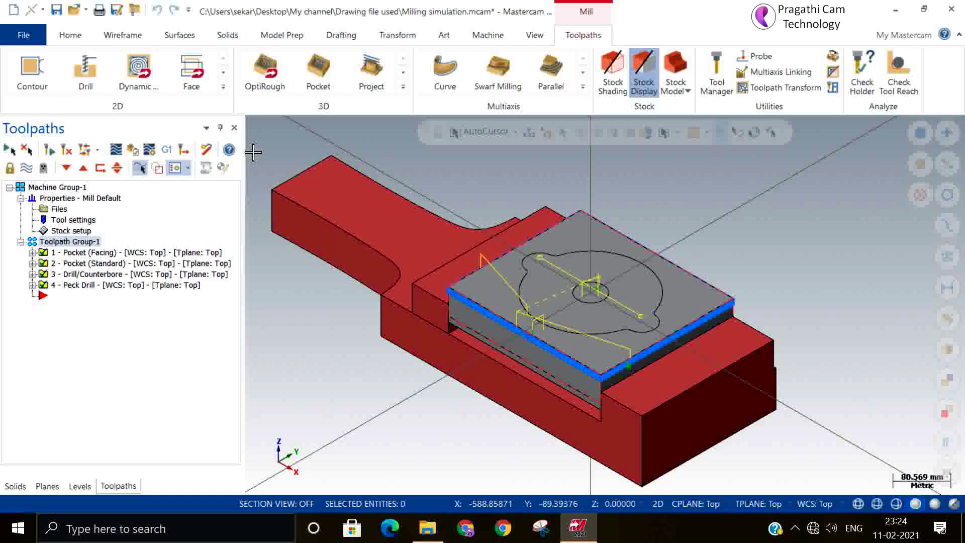
{"action": "left_click", "coordinate": [487, 35]}
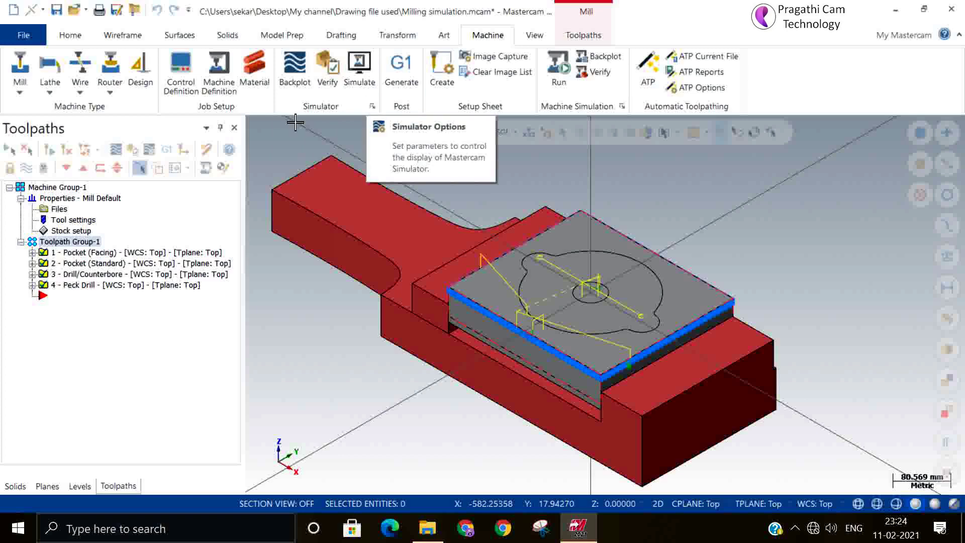
{"action": "left_click", "coordinate": [146, 150]}
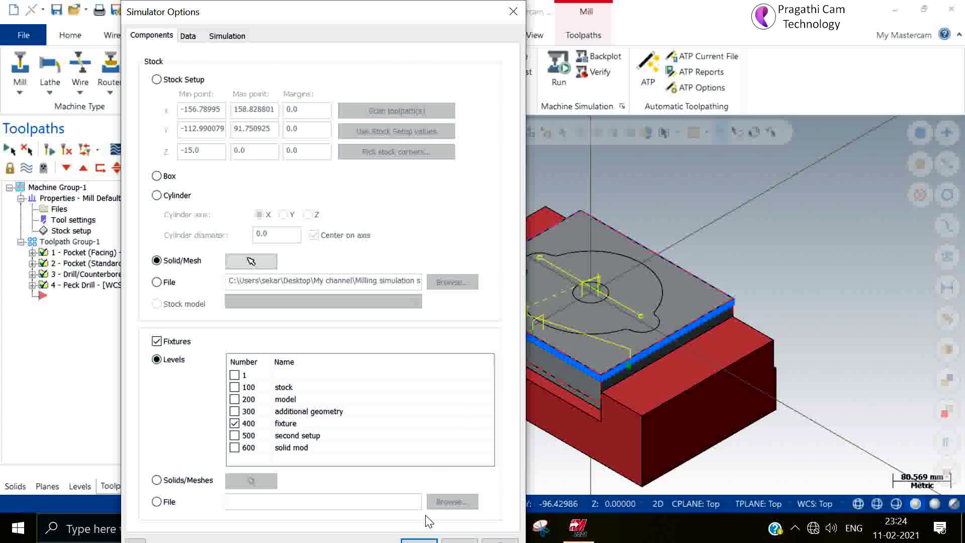
{"action": "left_click", "coordinate": [419, 540]}
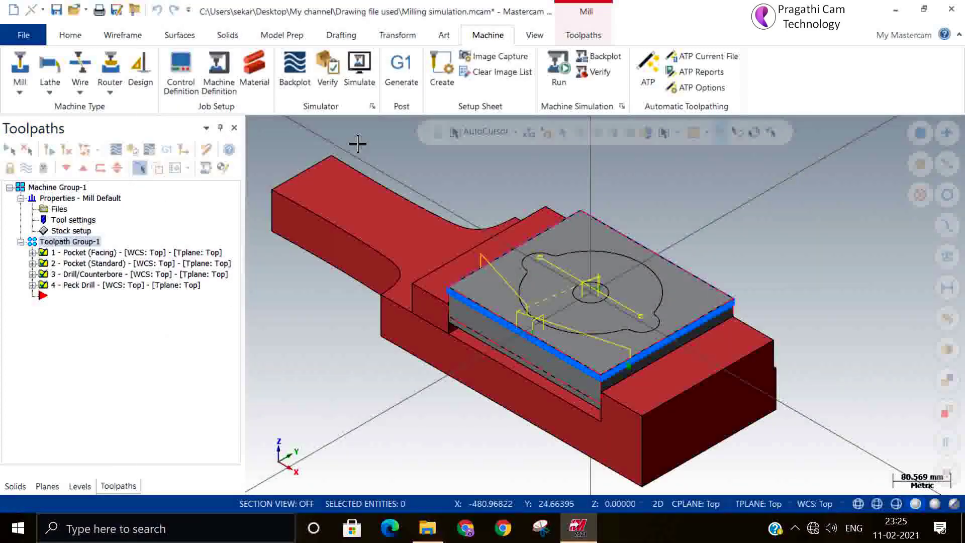
{"action": "left_click", "coordinate": [372, 107]}
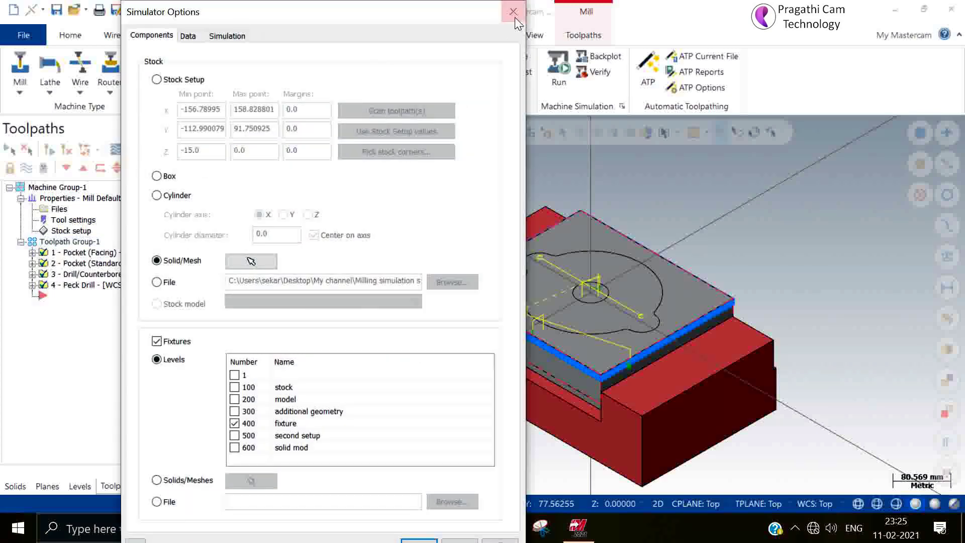
{"action": "left_click", "coordinate": [515, 14]}
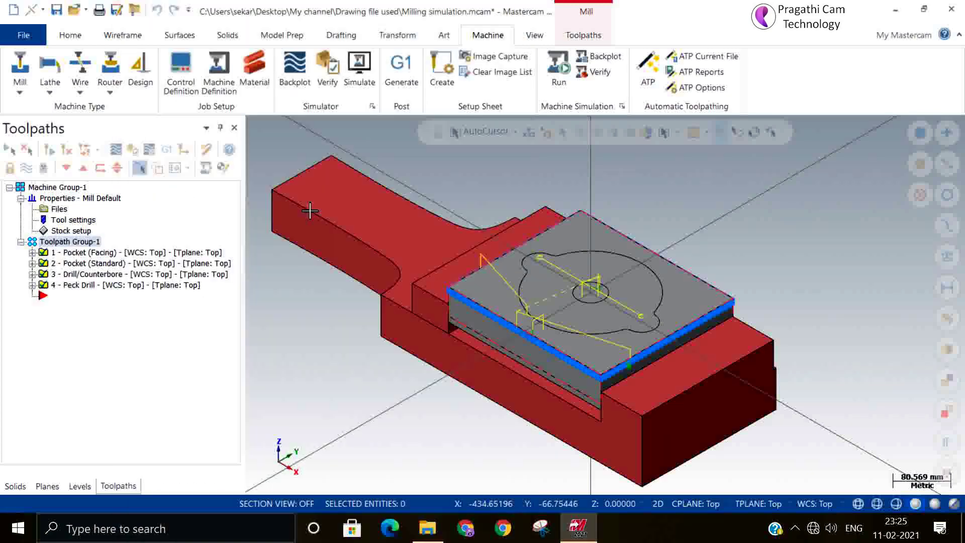
- Reopen the Simulator Options and review the component, tolerance data and machine settings
{"action": "left_click", "coordinate": [372, 107]}
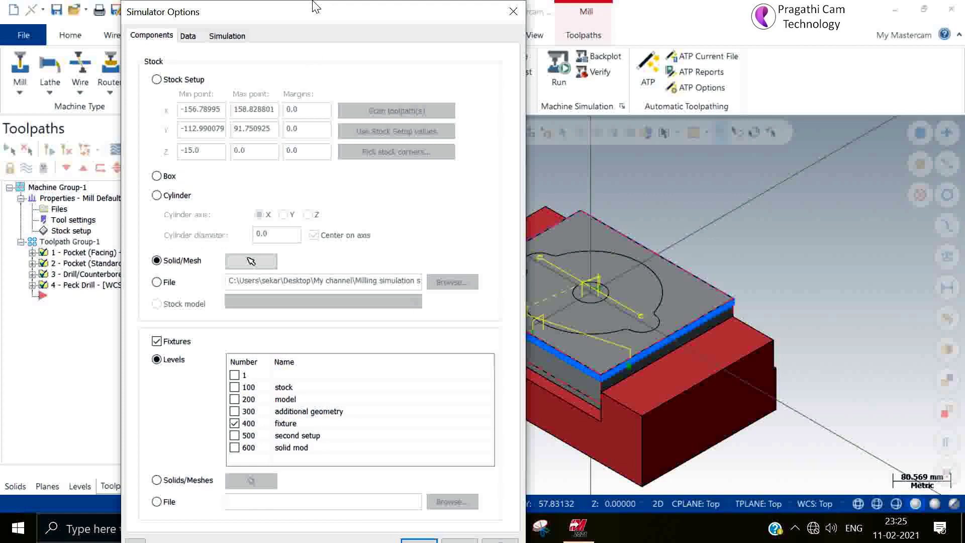
{"action": "left_click_drag", "start_coordinate": [312, 20], "coordinate": [312, 6]}
{"action": "left_click", "coordinate": [189, 36]}
{"action": "left_click", "coordinate": [222, 41]}
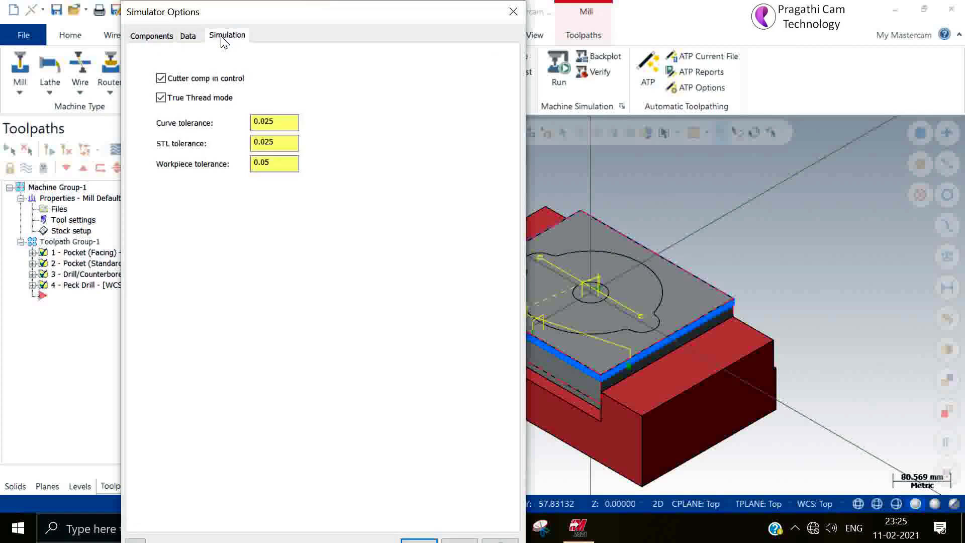
{"action": "left_click", "coordinate": [153, 39]}
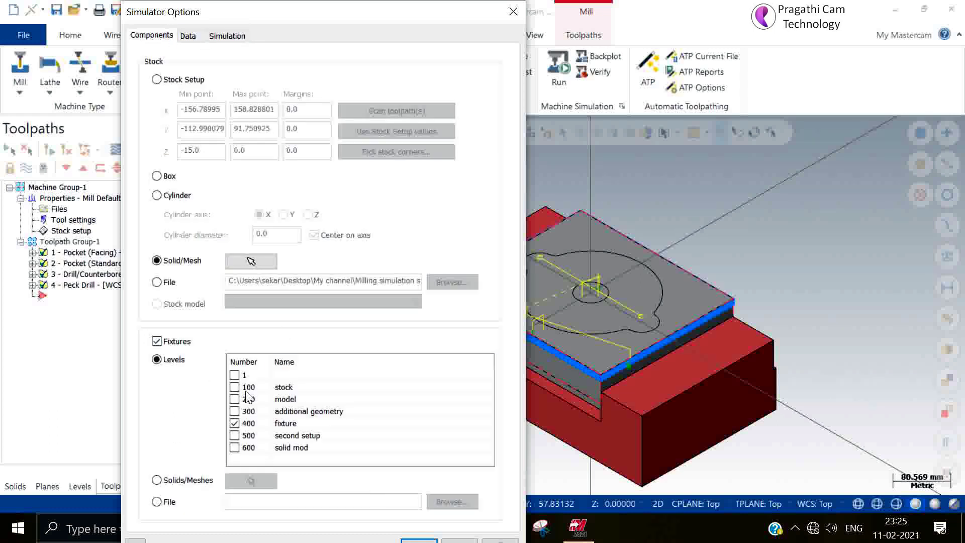
{"action": "left_click", "coordinate": [196, 38]}
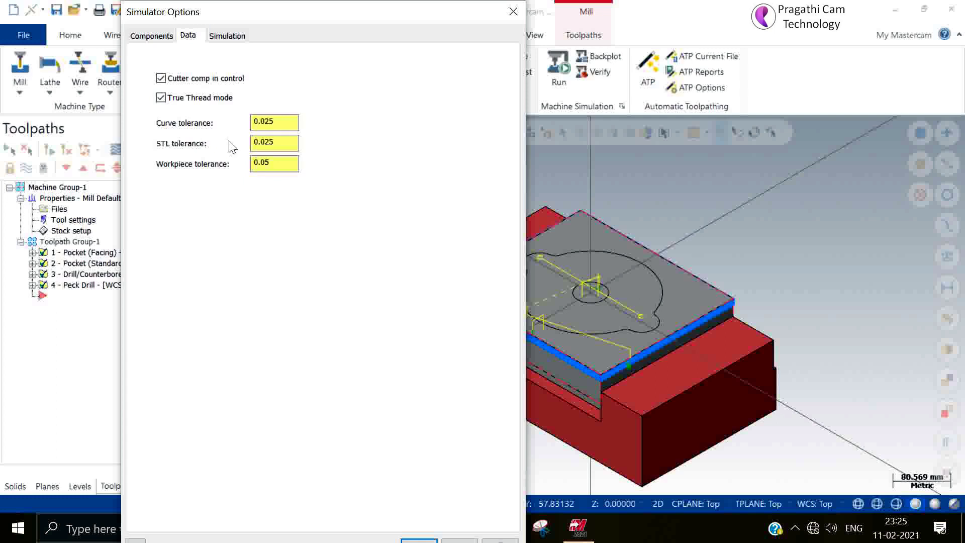
- Set the simulation machine to the three-axis vertical mill 1_3AXGEN_VMC
{"action": "left_click", "coordinate": [231, 36]}
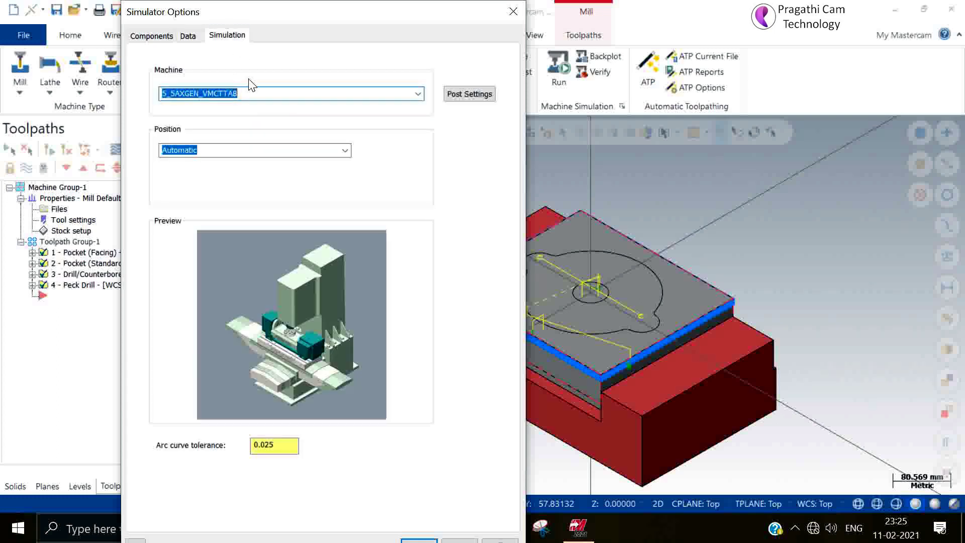
{"action": "left_click", "coordinate": [384, 97]}
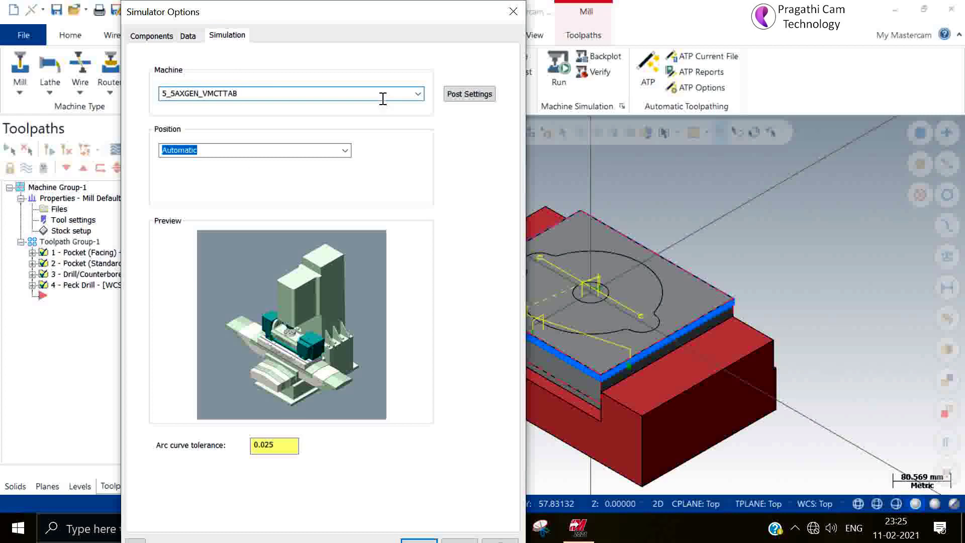
{"action": "left_click", "coordinate": [418, 94]}
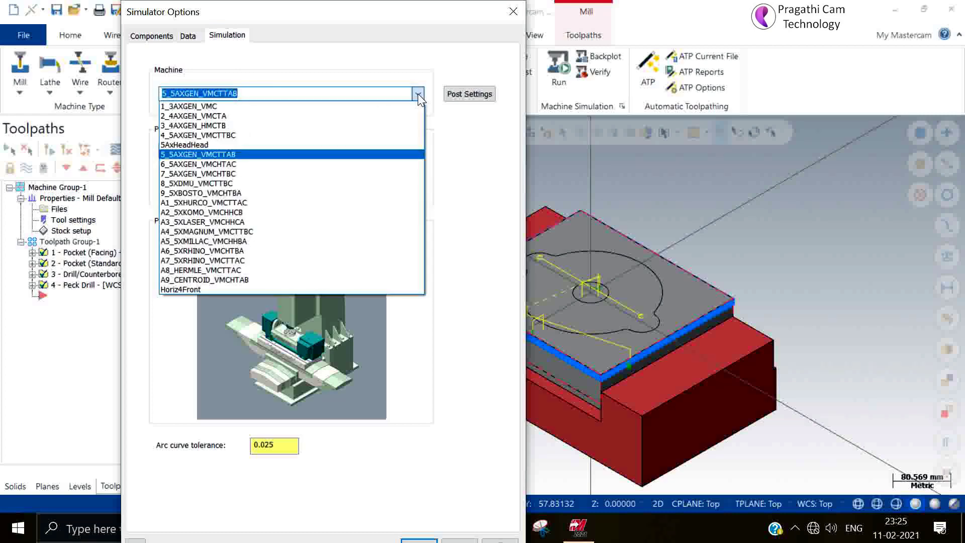
{"action": "key", "text": "Up"}
{"action": "key", "text": "Up"}
{"action": "key", "text": "Up"}
{"action": "key", "text": "Up"}
{"action": "key", "text": "Up"}
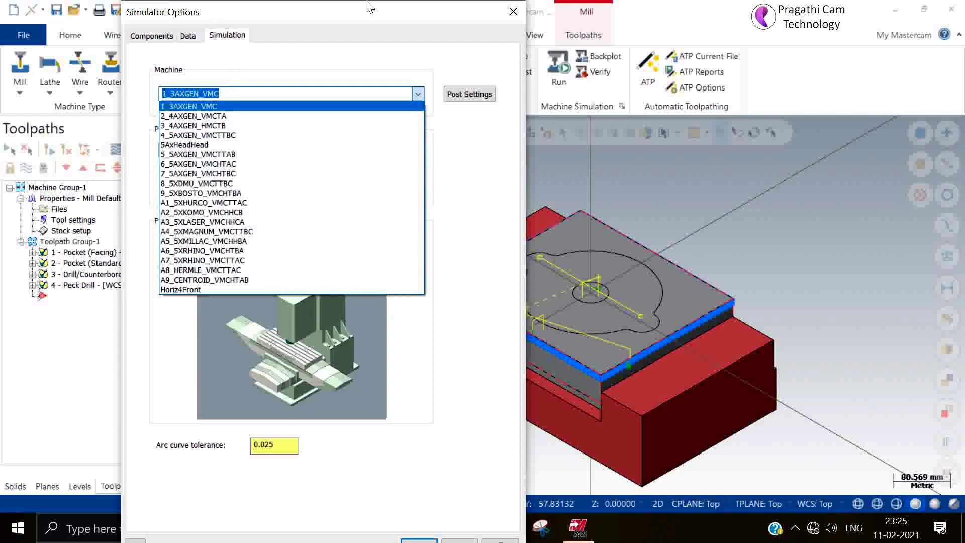
{"action": "left_click", "coordinate": [270, 108]}
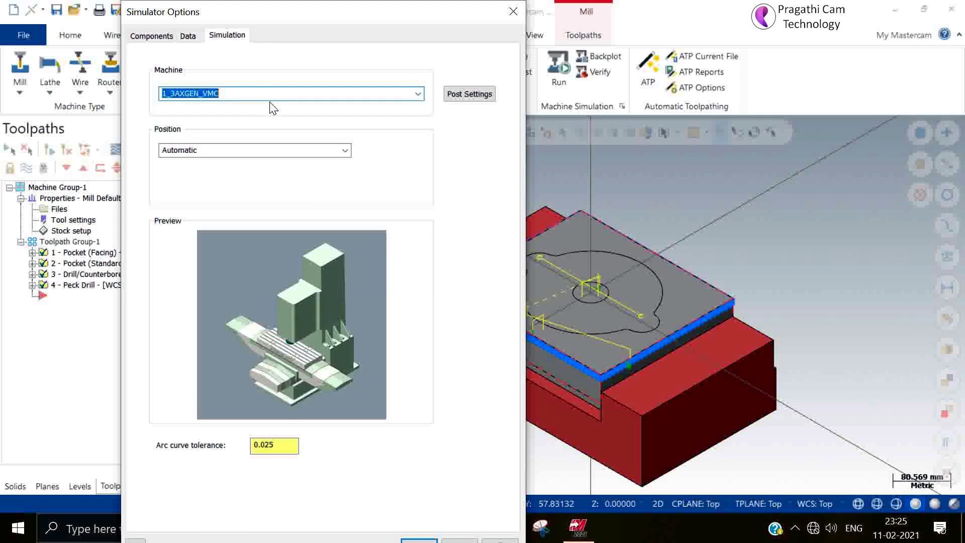
- Try the Translation in XYZ position, return it to Automatic, and accept the simulator options
{"action": "left_click", "coordinate": [346, 151]}
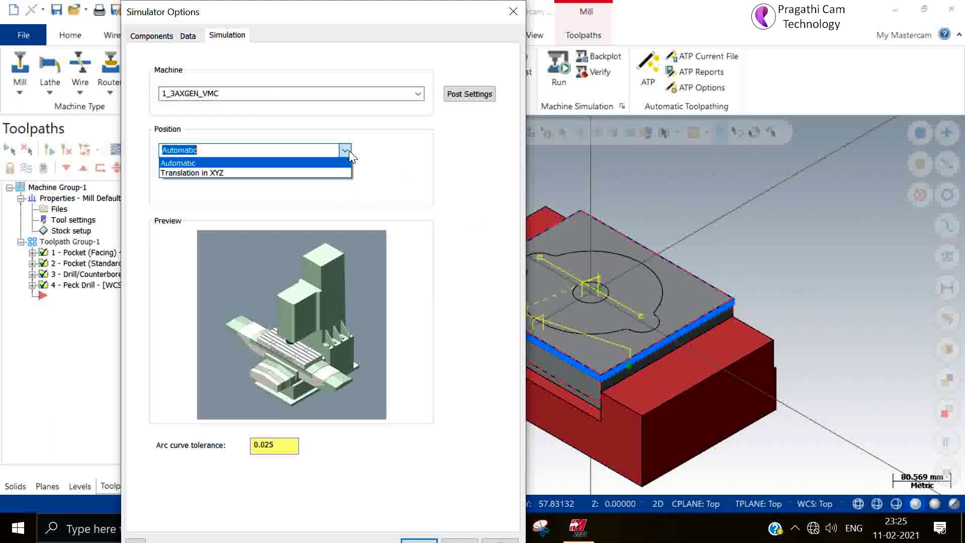
{"action": "left_click", "coordinate": [280, 173]}
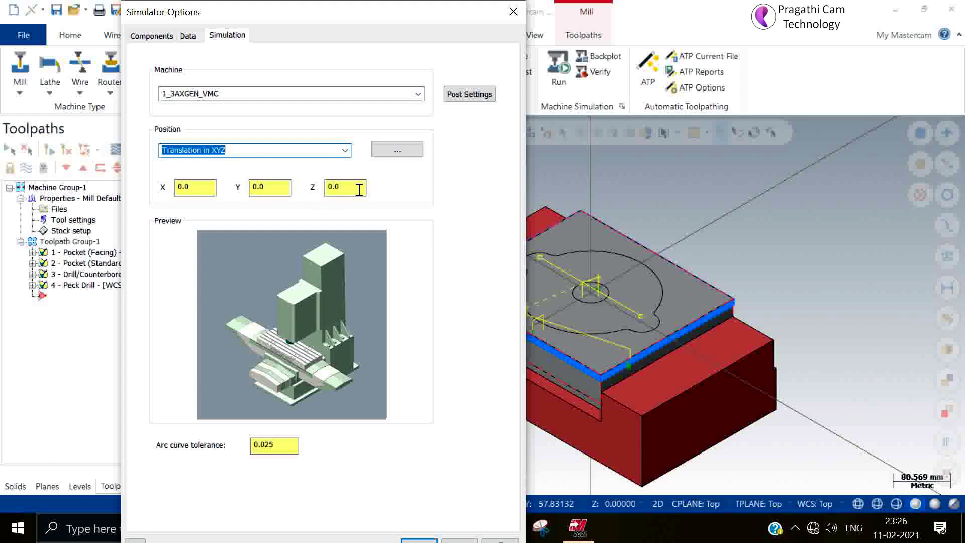
{"action": "left_click", "coordinate": [345, 150]}
{"action": "left_click", "coordinate": [257, 163]}
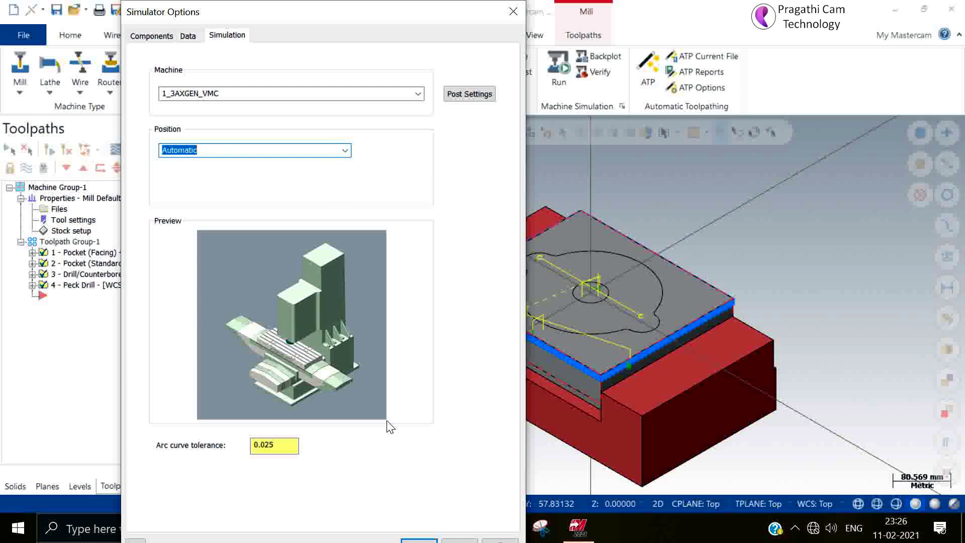
{"action": "left_click", "coordinate": [420, 538]}
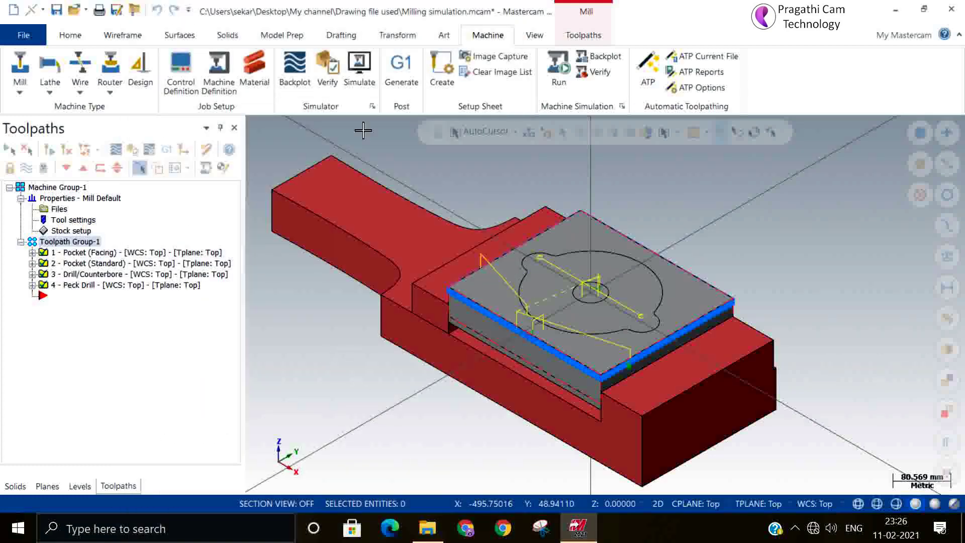
- Launch the machine simulation of the milling toolpaths and start its playback with the whole machine in view
{"action": "left_click", "coordinate": [360, 64]}
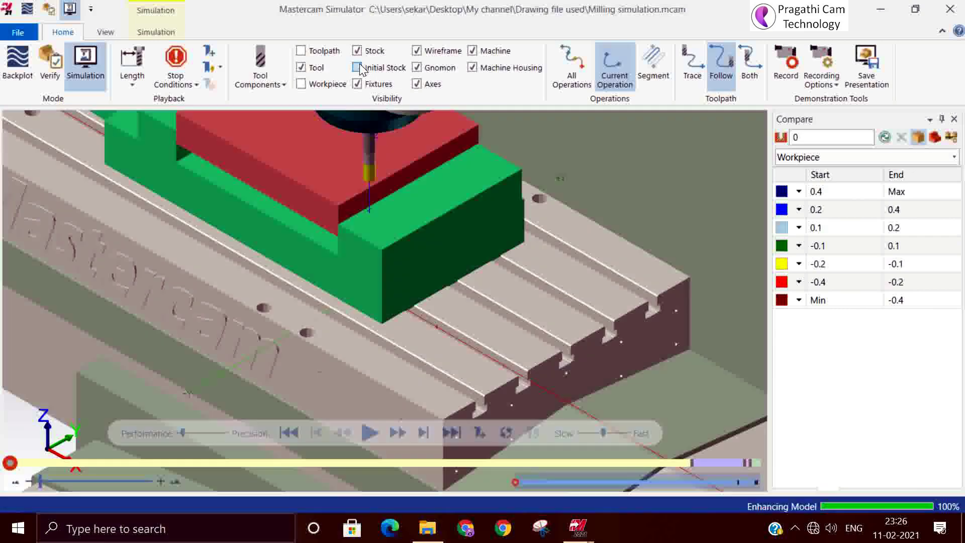
{"action": "scroll", "coordinate": [455, 309], "scroll_direction": "down", "scroll_amount": 5}
{"action": "scroll", "coordinate": [409, 276], "scroll_direction": "up", "scroll_amount": 2}
{"action": "mouse_move", "coordinate": [409, 276]}
{"action": "middle_mouse_down"}
{"action": "mouse_move", "coordinate": [452, 257]}
{"action": "mouse_move", "coordinate": [424, 267]}
{"action": "middle_mouse_up"}
{"action": "scroll", "coordinate": [428, 299], "scroll_direction": "up", "scroll_amount": 3}
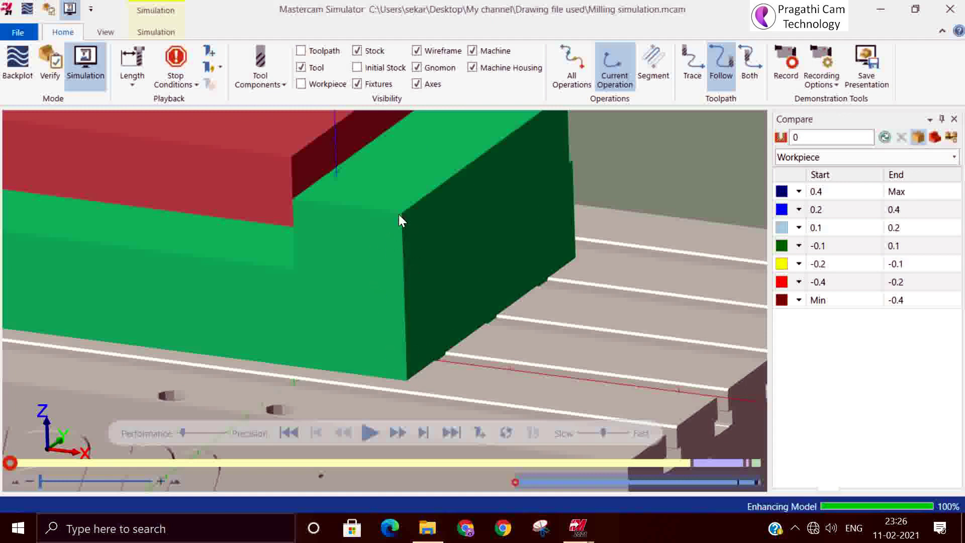
{"action": "scroll", "coordinate": [439, 312], "scroll_direction": "down", "scroll_amount": 5}
{"action": "scroll", "coordinate": [442, 337], "scroll_direction": "down", "scroll_amount": 1}
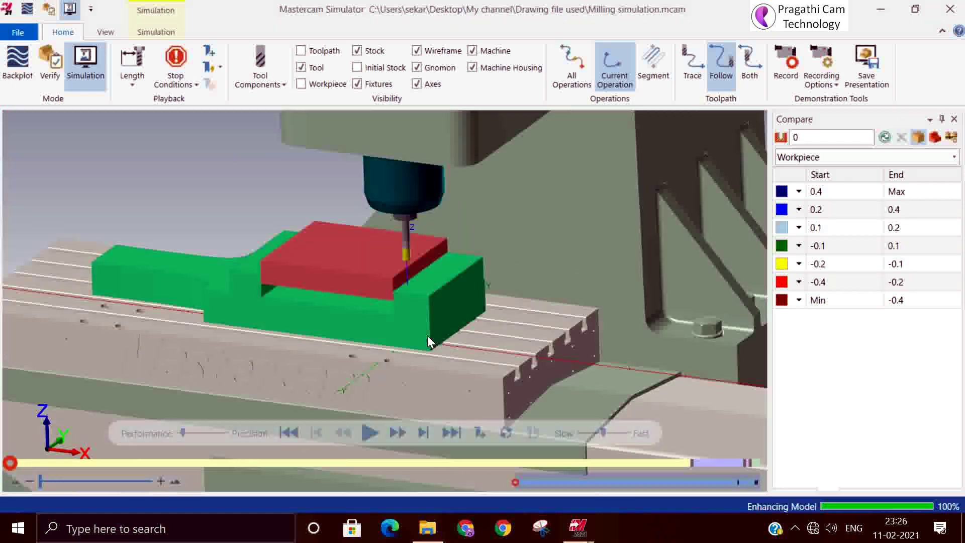
{"action": "scroll", "coordinate": [385, 313], "scroll_direction": "down", "scroll_amount": 2}
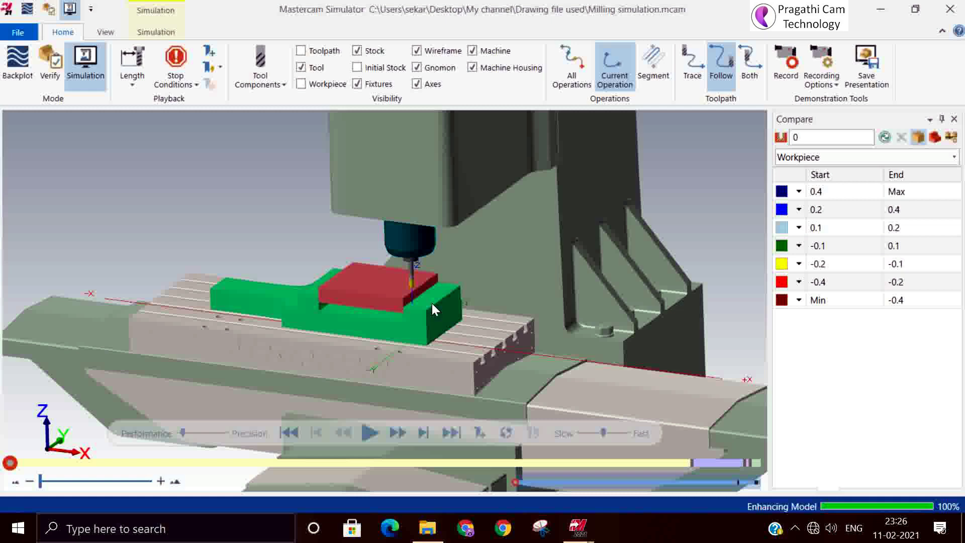
{"action": "scroll", "coordinate": [366, 298], "scroll_direction": "down", "scroll_amount": 2}
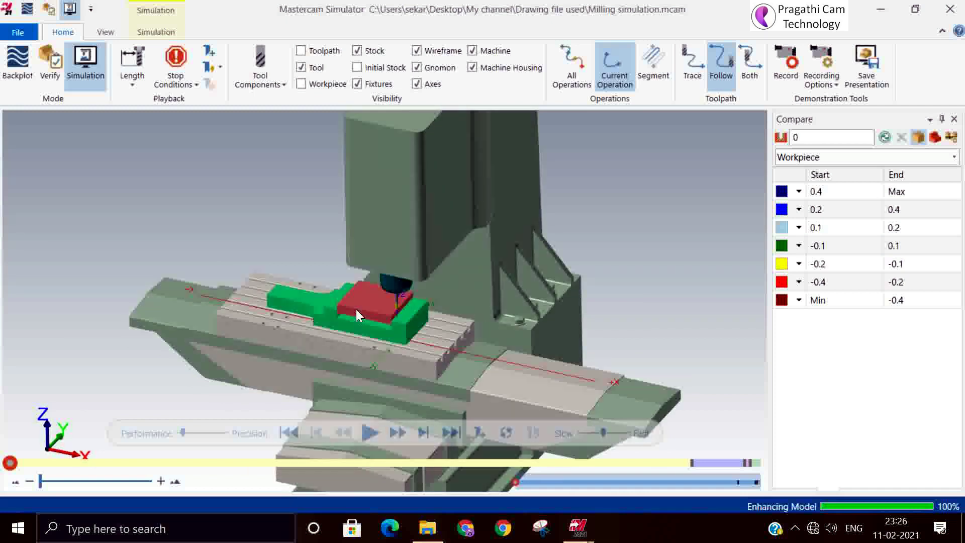
{"action": "scroll", "coordinate": [356, 309], "scroll_direction": "down", "scroll_amount": 1}
{"action": "left_click", "coordinate": [371, 433]}
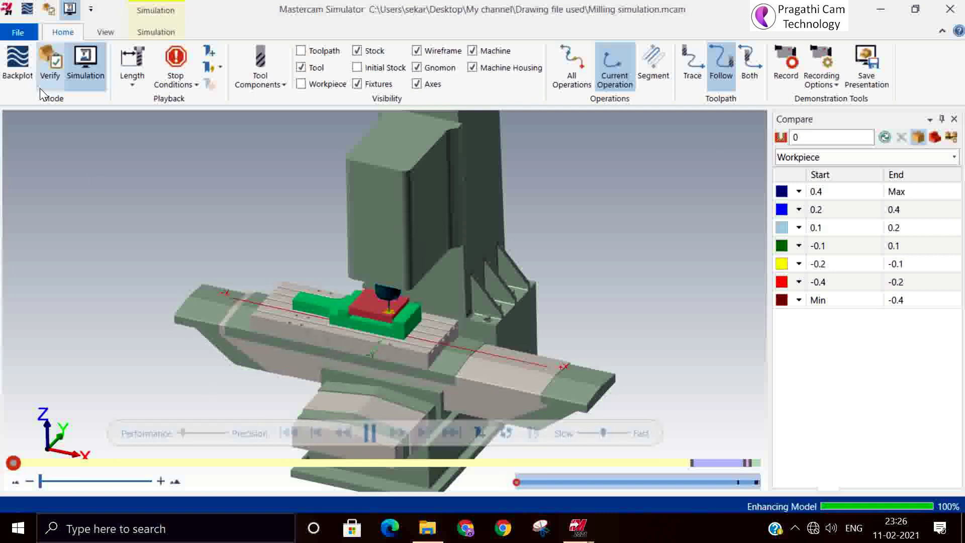
- Try the Time playback mode and switch back to Length
{"action": "left_click", "coordinate": [132, 57]}
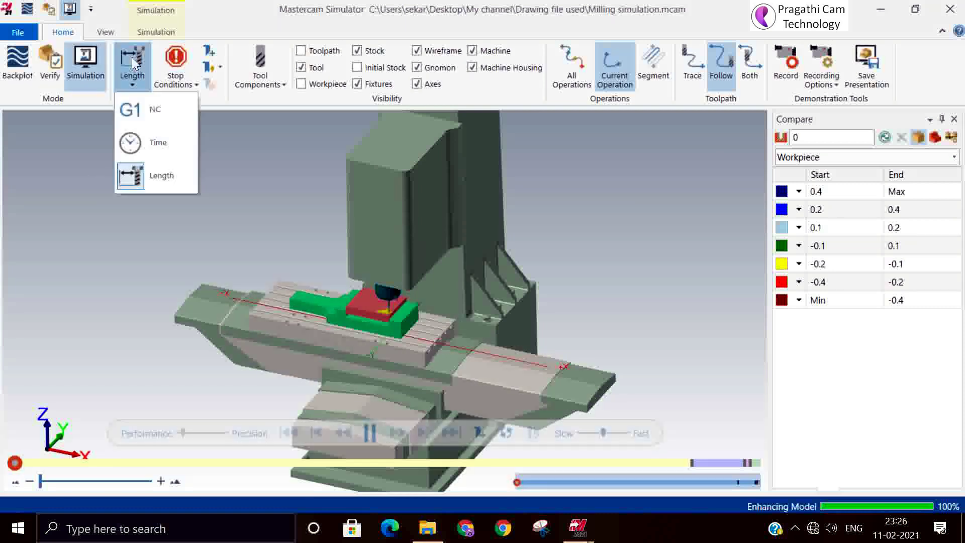
{"action": "left_click", "coordinate": [134, 65]}
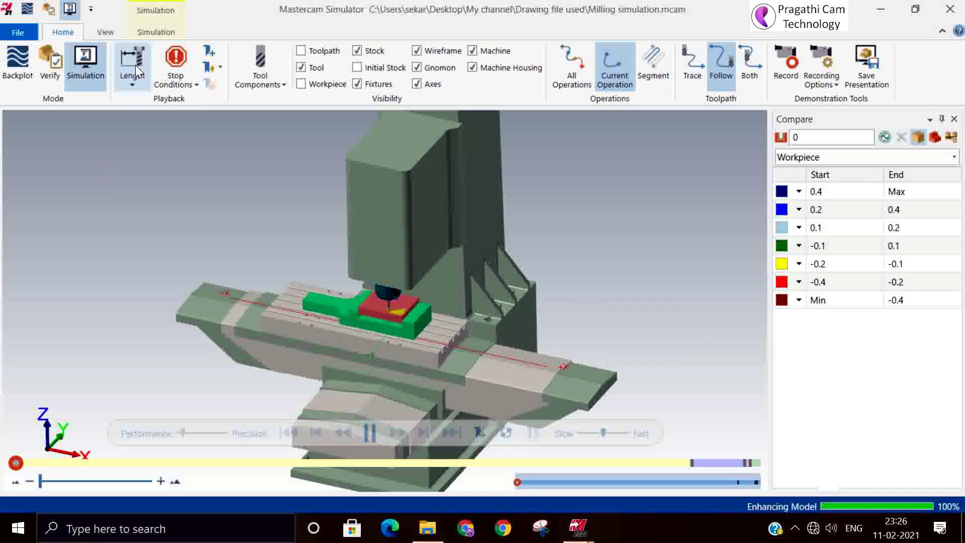
{"action": "left_click", "coordinate": [135, 65]}
{"action": "left_click", "coordinate": [142, 145]}
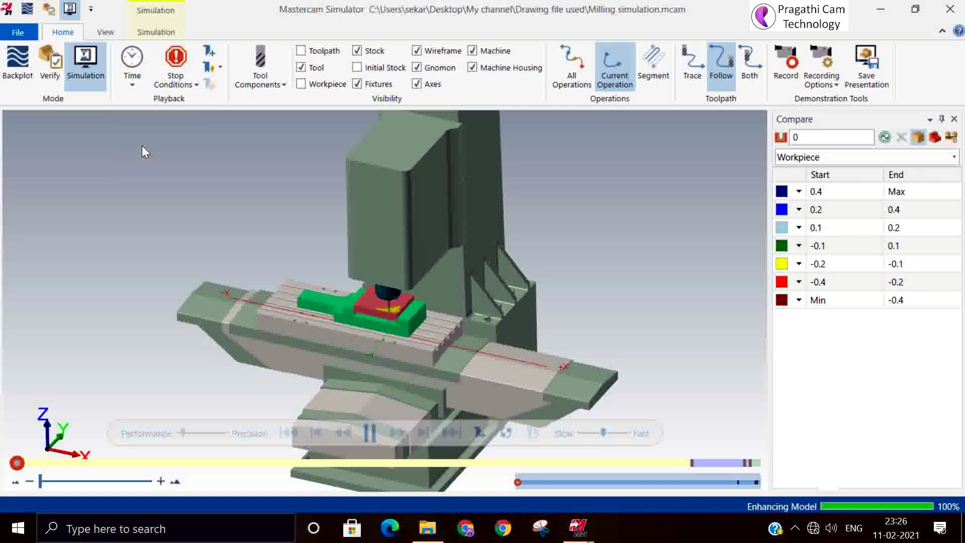
{"action": "left_click", "coordinate": [138, 64]}
{"action": "left_click", "coordinate": [143, 176]}
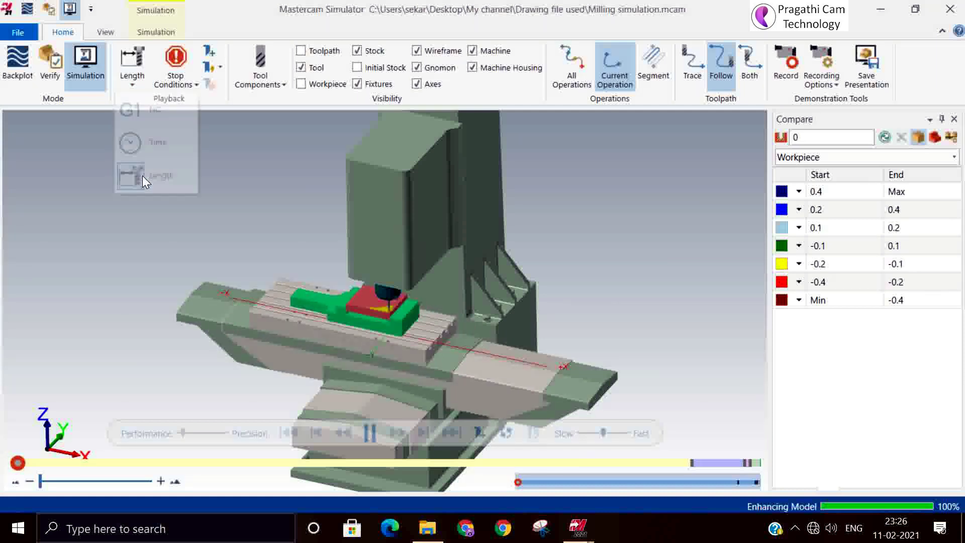
- Increase the playback speed, run the simulation through, and inspect the machined workpiece in its fixture
{"action": "left_click_drag", "start_coordinate": [610, 434], "coordinate": [616, 433]}
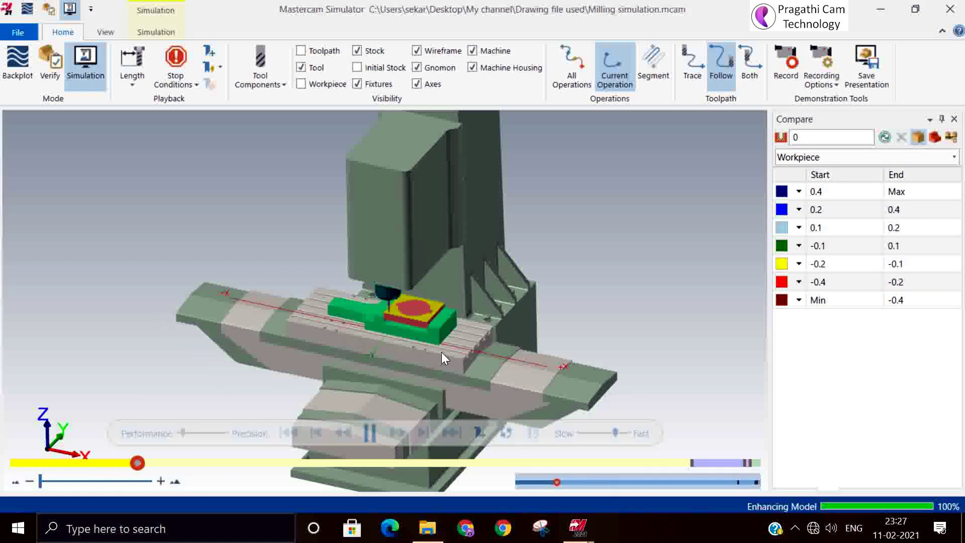
{"action": "scroll", "coordinate": [442, 223], "scroll_direction": "down", "scroll_amount": 2}
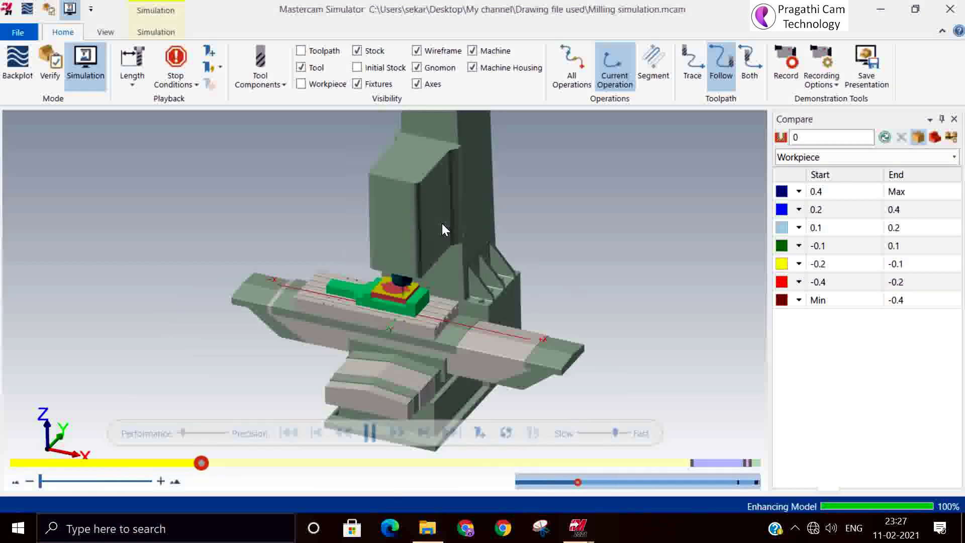
{"action": "scroll", "coordinate": [430, 298], "scroll_direction": "up", "scroll_amount": 5}
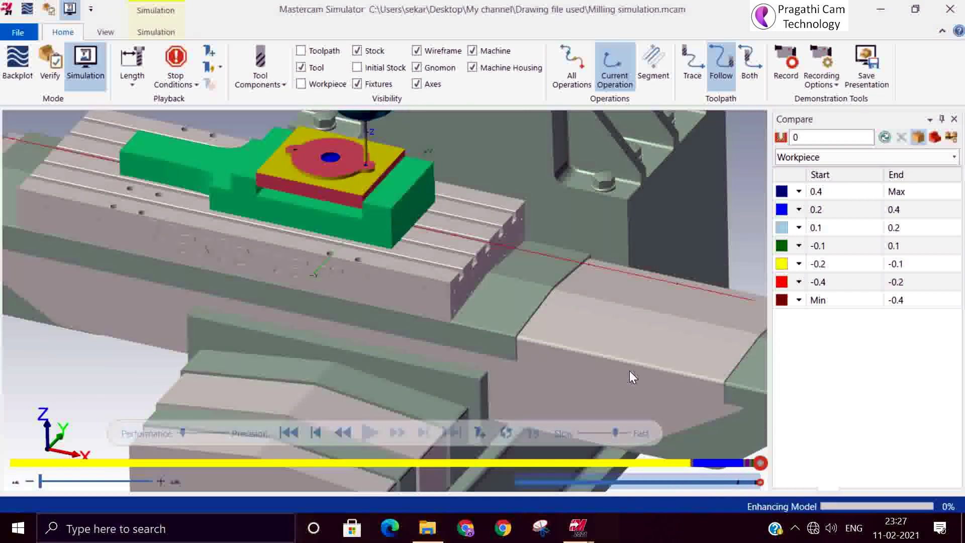
{"action": "scroll", "coordinate": [364, 244], "scroll_direction": "up", "scroll_amount": 5}
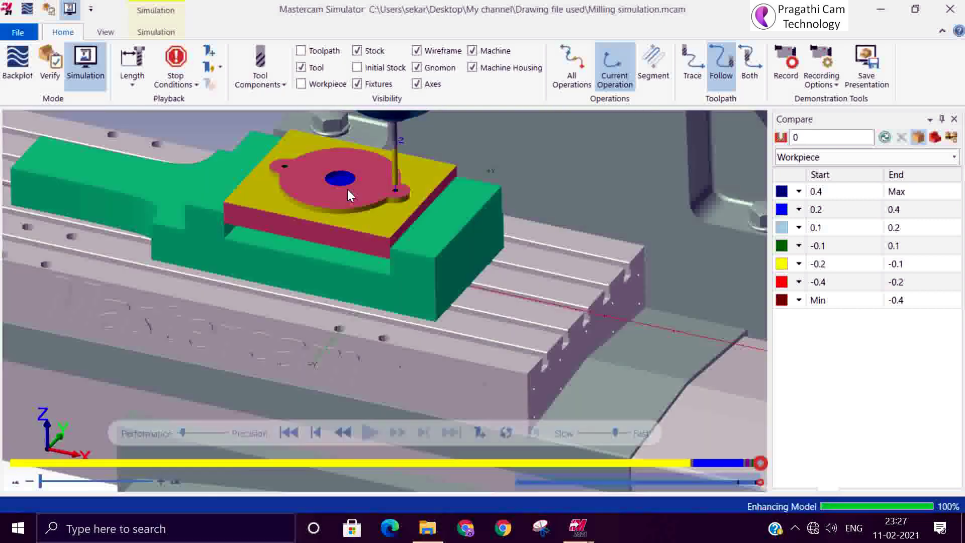
{"action": "scroll", "coordinate": [438, 257], "scroll_direction": "down", "scroll_amount": 5}
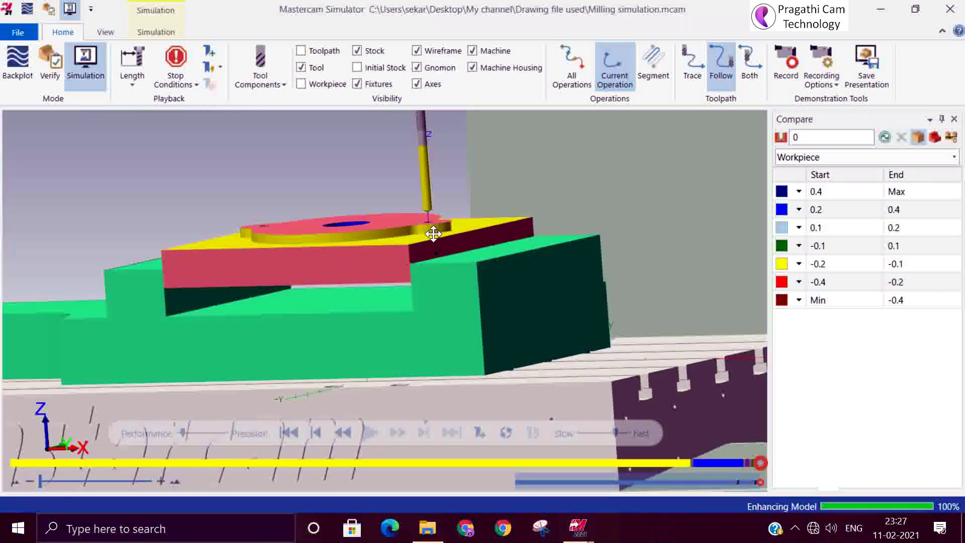
{"action": "scroll", "coordinate": [449, 273], "scroll_direction": "down", "scroll_amount": 4}
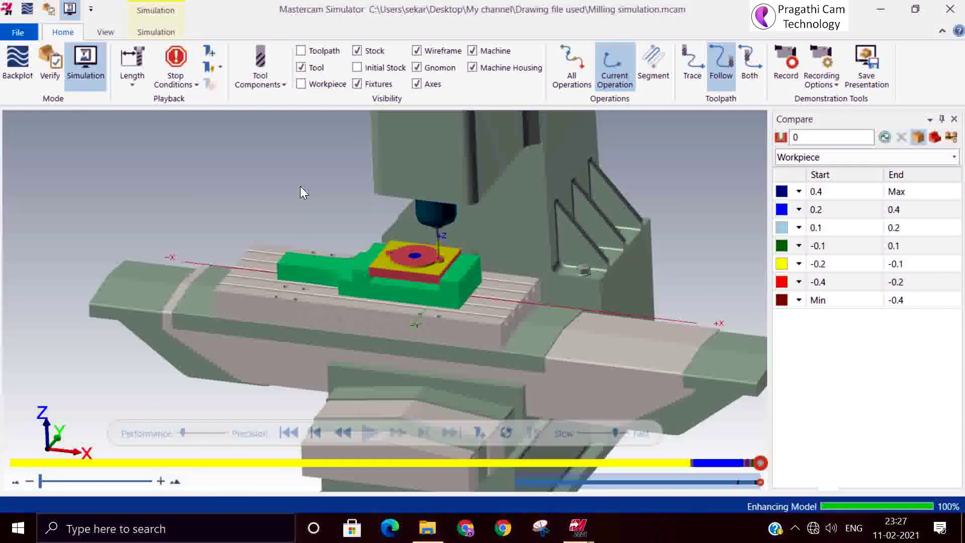
{"action": "mouse_move", "coordinate": [315, 224]}
{"action": "middle_mouse_down"}
{"action": "mouse_move", "coordinate": [316, 235]}
{"action": "mouse_move", "coordinate": [323, 227]}
{"action": "mouse_move", "coordinate": [313, 221]}
{"action": "middle_mouse_up"}
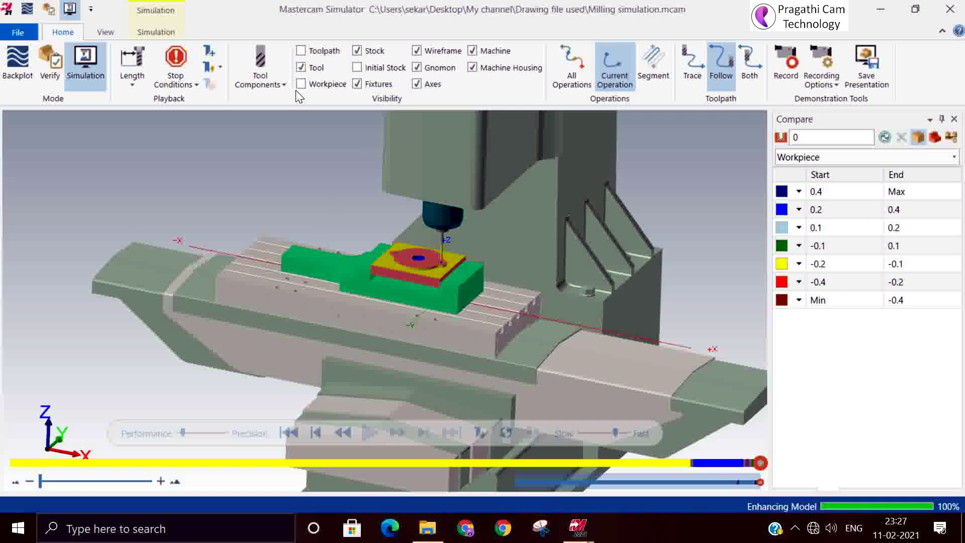
{"action": "left_click", "coordinate": [146, 35]}
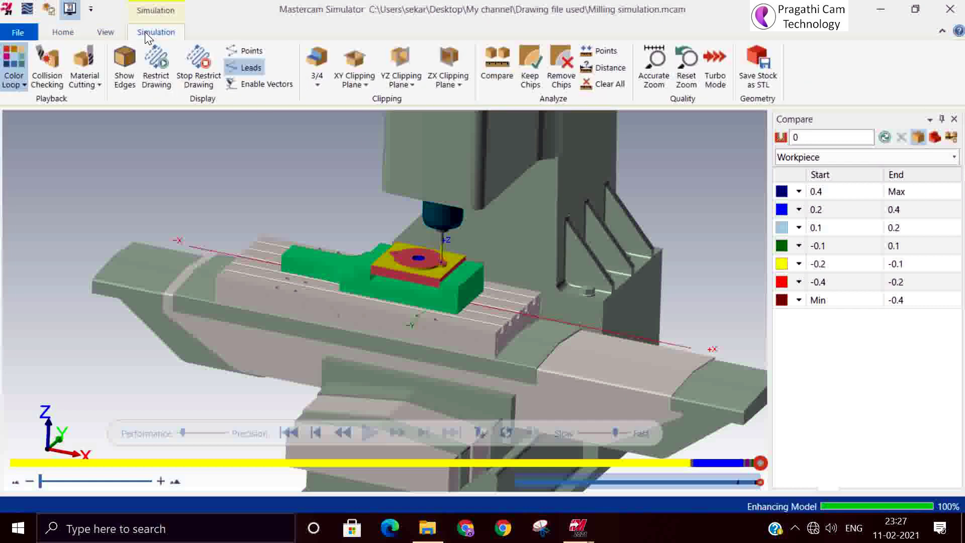
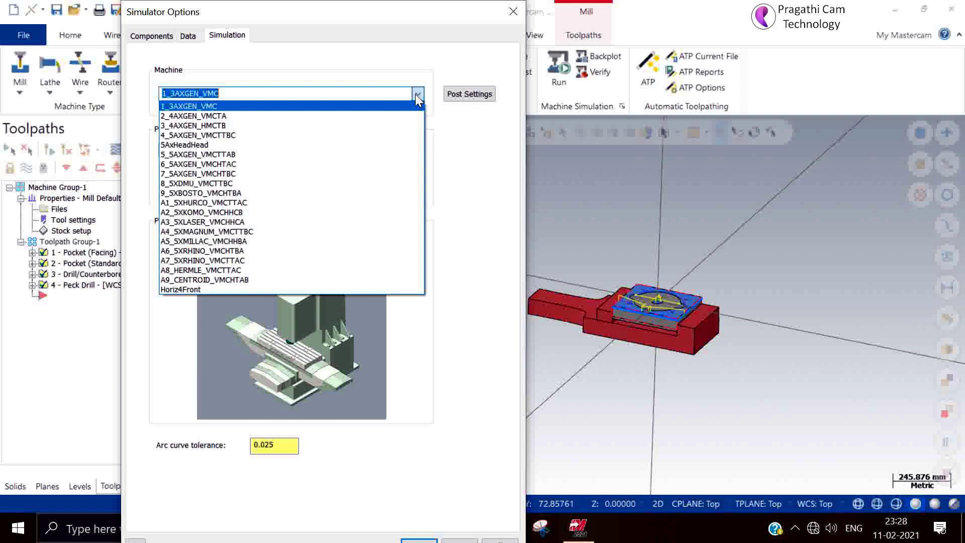
- Preview the alternative machine models in the simulator options, from the 4-axis generic machines through to A4_5XMAGNUM_VMCTTBC
{"action": "key", "text": "Down"}
{"action": "key", "text": "Down"}
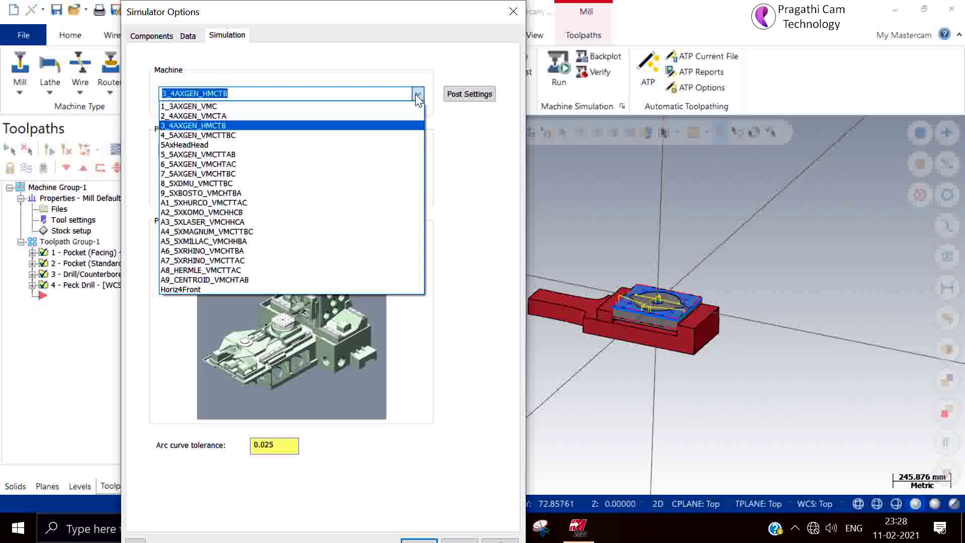
{"action": "key", "text": "Down"}
{"action": "key", "text": "Down"}
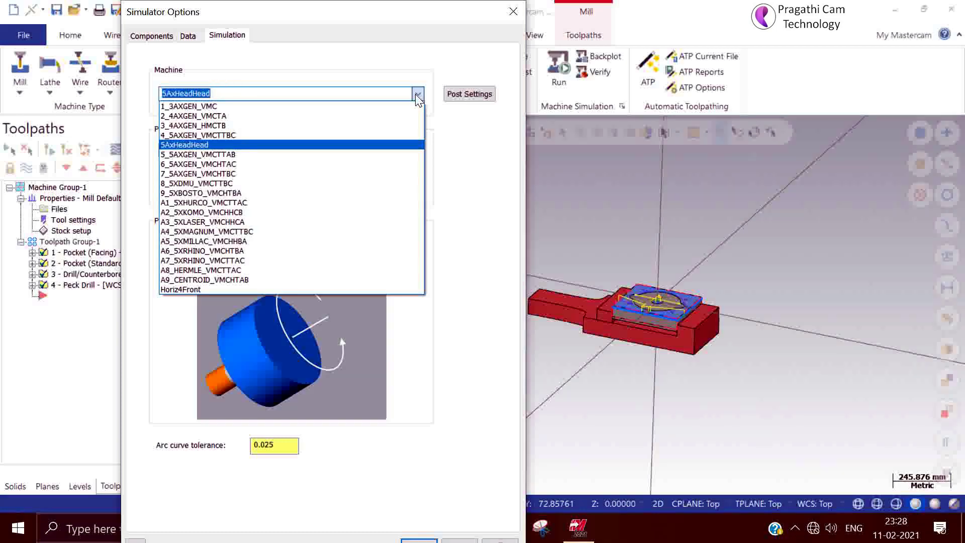
{"action": "key", "text": "Down"}
{"action": "key", "text": "Down"}
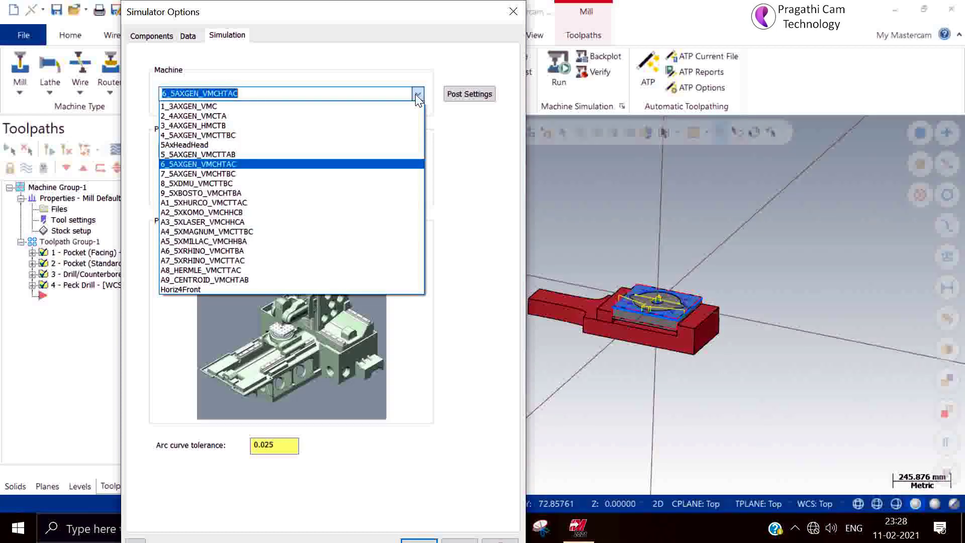
{"action": "key", "text": "Down"}
{"action": "key", "text": "Down"}
{"action": "key", "text": "Down"}
{"action": "key", "text": "Down"}
{"action": "key", "text": "Down"}
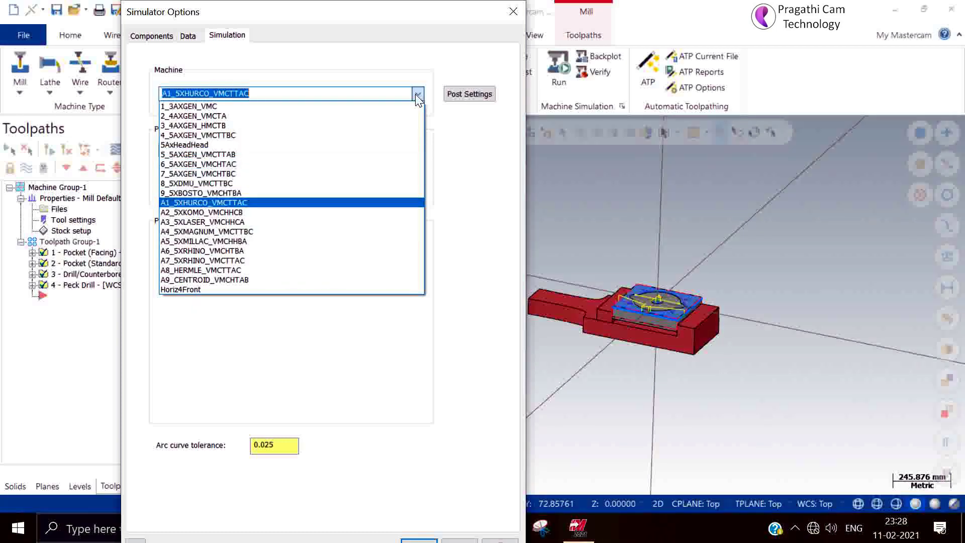
{"action": "key", "text": "Down"}
{"action": "key", "text": "Down"}
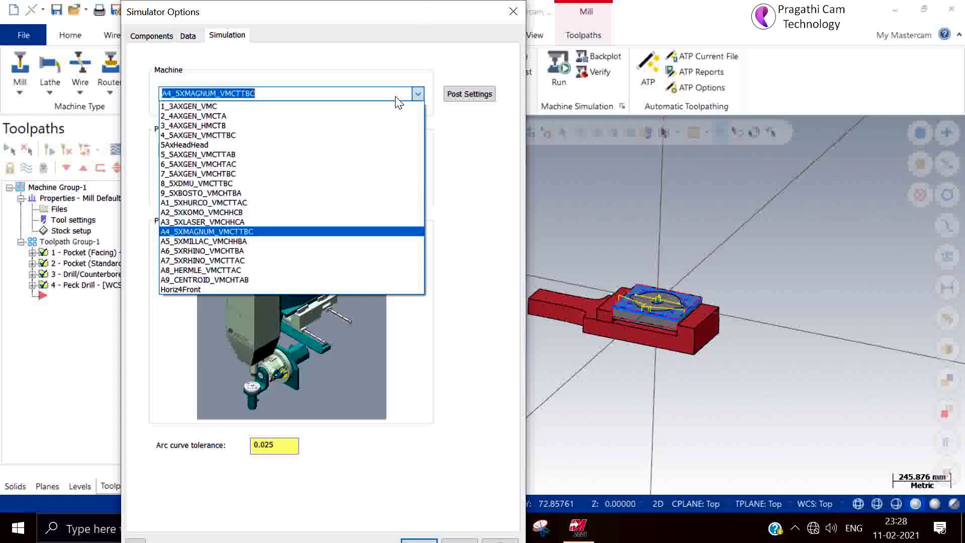
{"action": "left_click", "coordinate": [400, 98]}
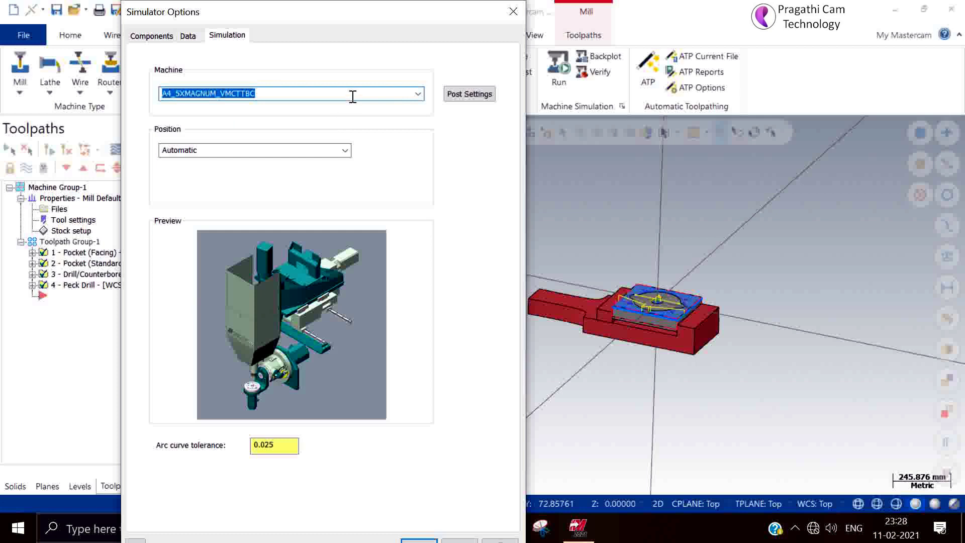
{"action": "left_click", "coordinate": [415, 99]}
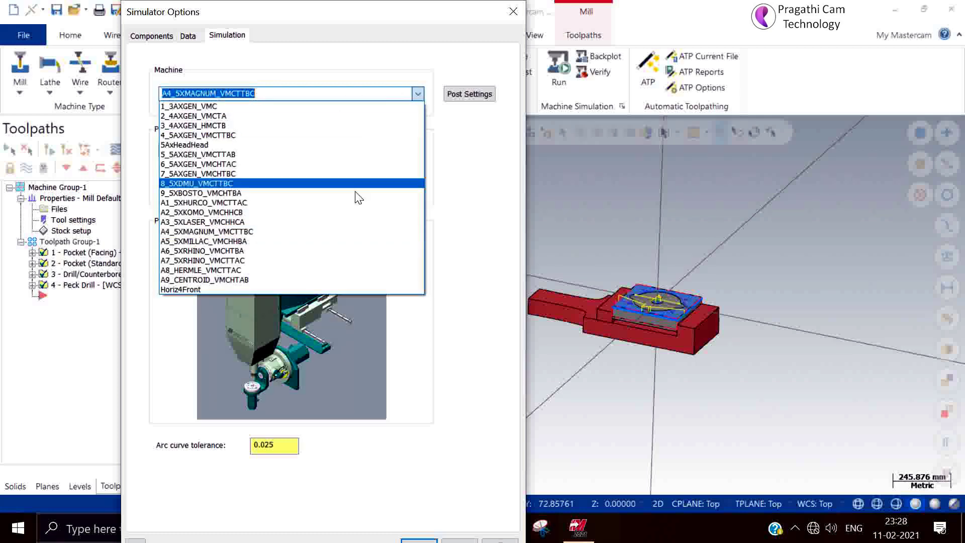
{"action": "left_click", "coordinate": [289, 97]}
- Try the Translation in XYZ position for the machine and close the simulator options without accepting them
{"action": "left_click", "coordinate": [287, 150]}
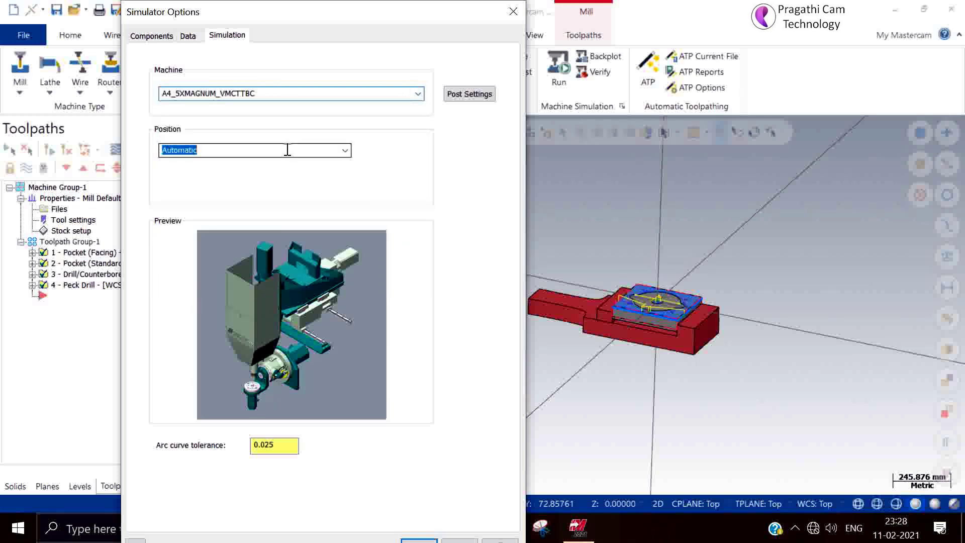
{"action": "left_click", "coordinate": [345, 152]}
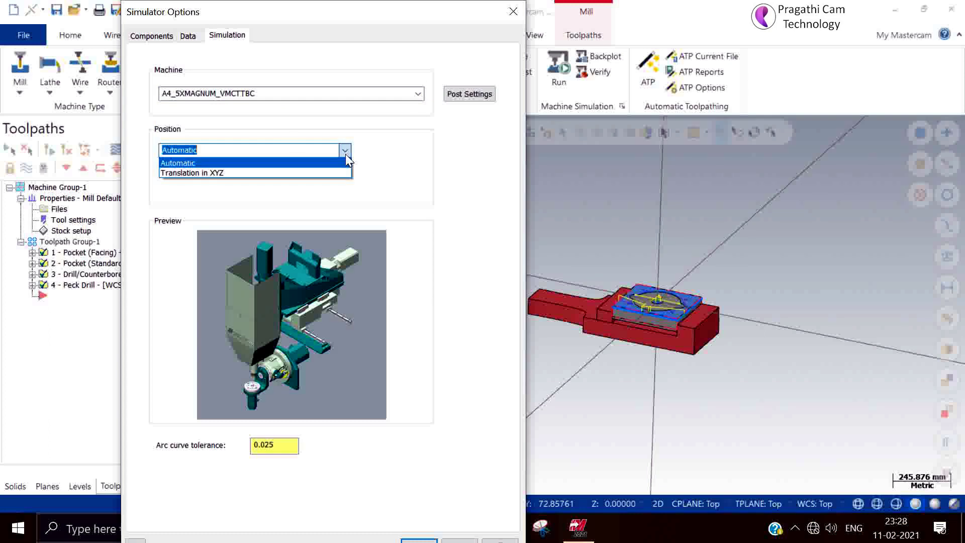
{"action": "left_click", "coordinate": [239, 174]}
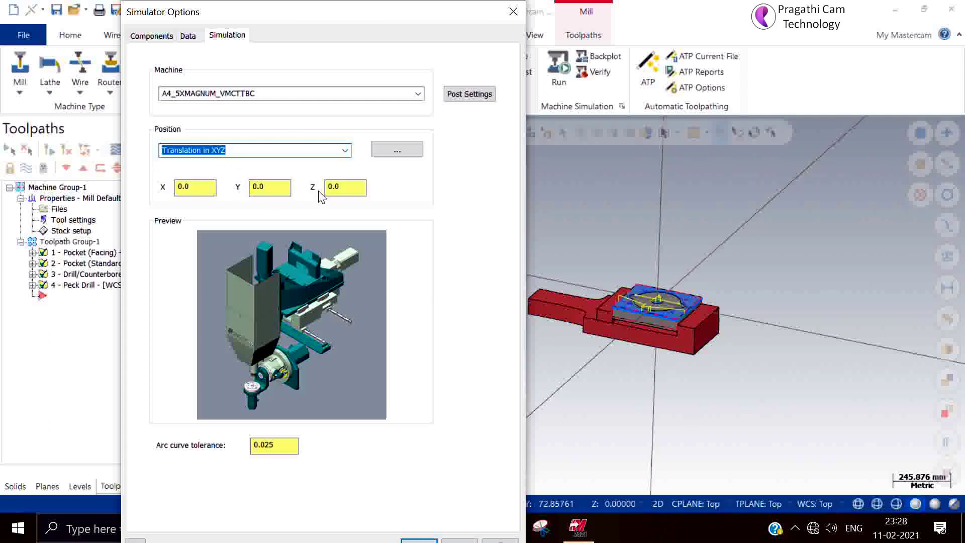
{"action": "double_click", "coordinate": [349, 190]}
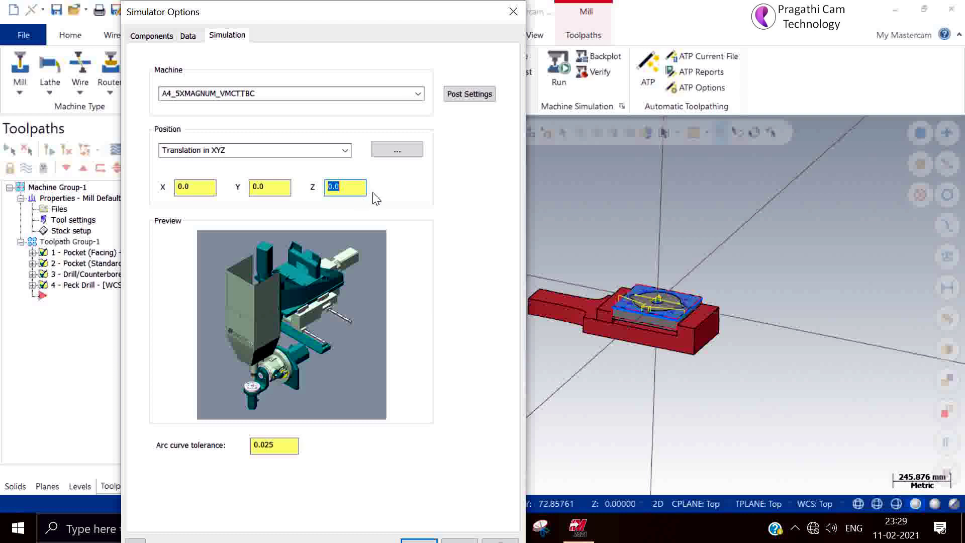
{"action": "left_click", "coordinate": [519, 17]}
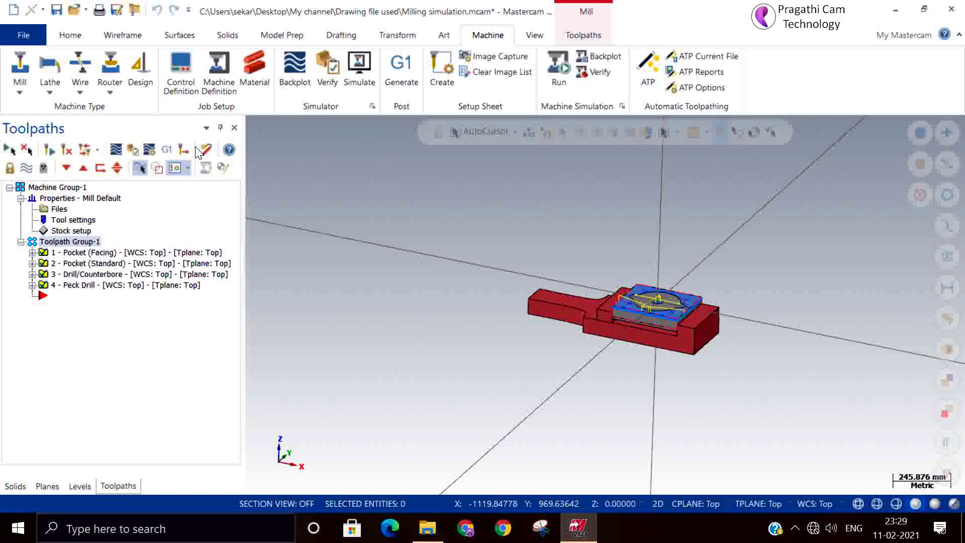
- Verify the toolpaths by playing the full material removal in isometric view, and close the simulator
{"action": "left_click", "coordinate": [137, 153]}
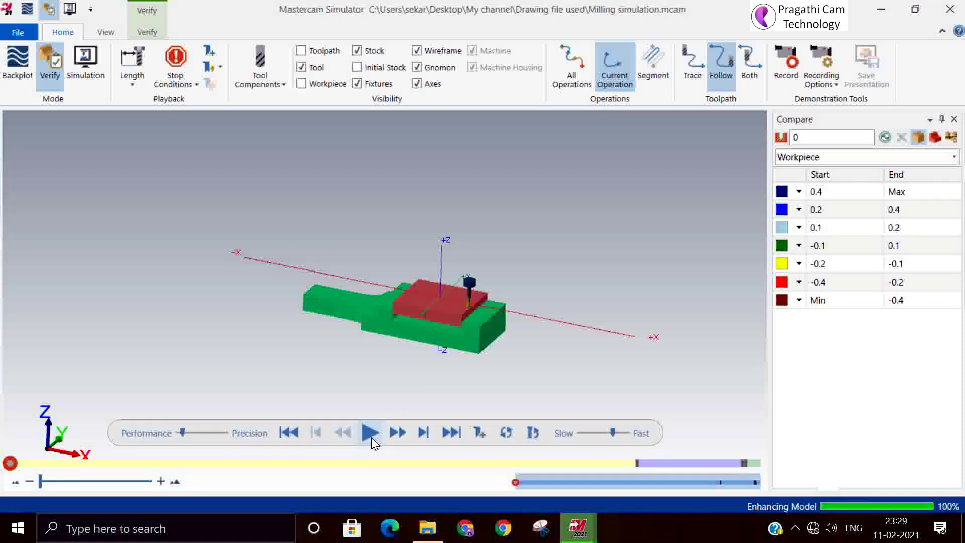
{"action": "right_click", "coordinate": [517, 285]}
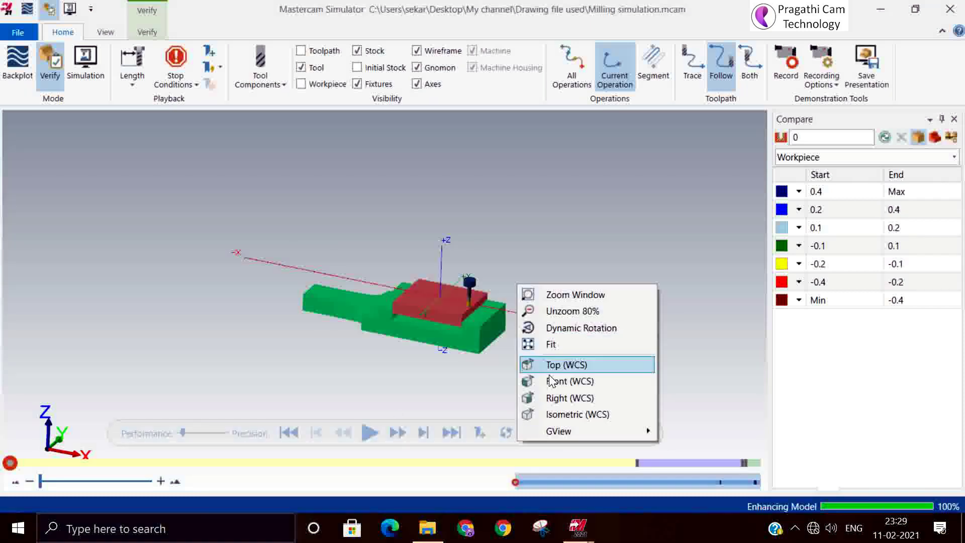
{"action": "left_click", "coordinate": [560, 409]}
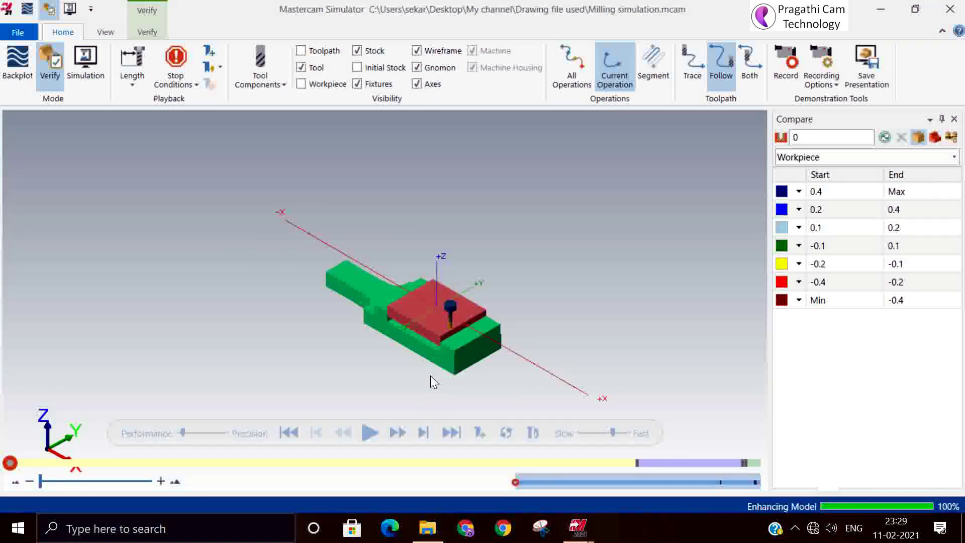
{"action": "scroll", "coordinate": [430, 375], "scroll_direction": "up", "scroll_amount": 3}
{"action": "left_click", "coordinate": [368, 432]}
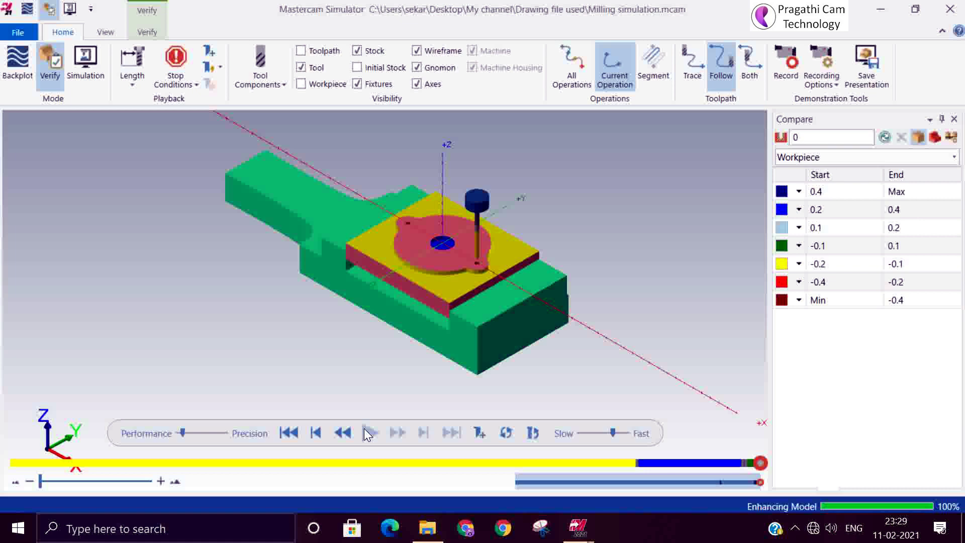
{"action": "left_click", "coordinate": [950, 9]}
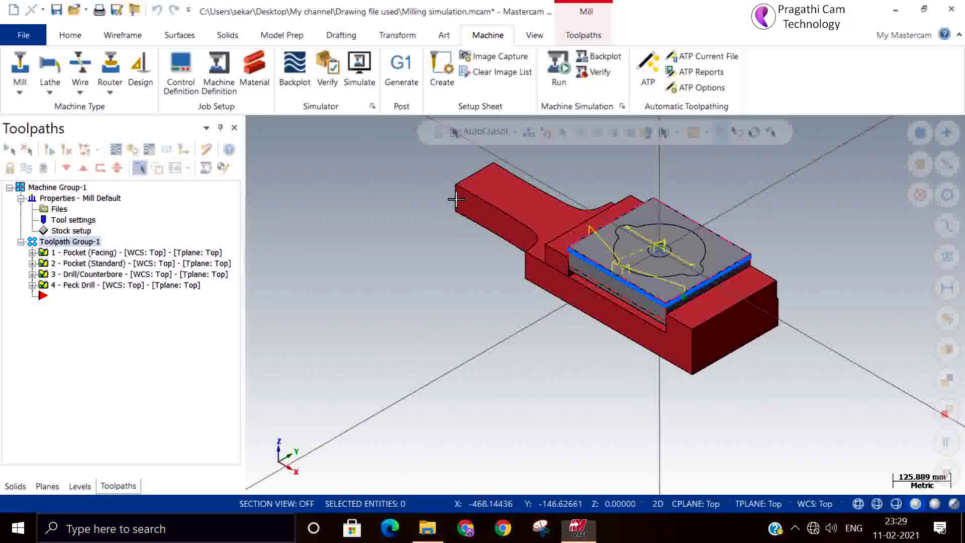
- Post-process the toolpaths and save the resulting NC program as 123 on the Desktop
{"action": "left_click", "coordinate": [166, 150]}
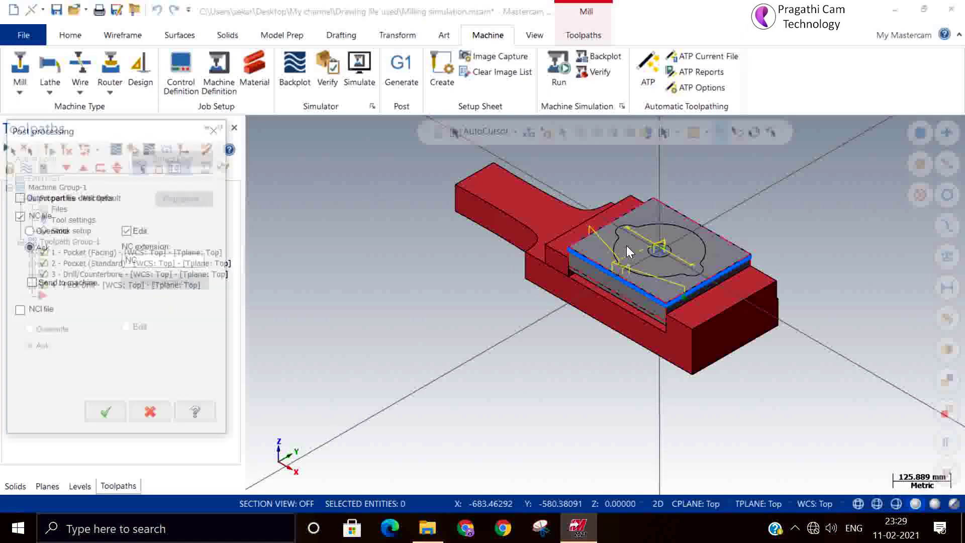
{"action": "left_click", "coordinate": [100, 411]}
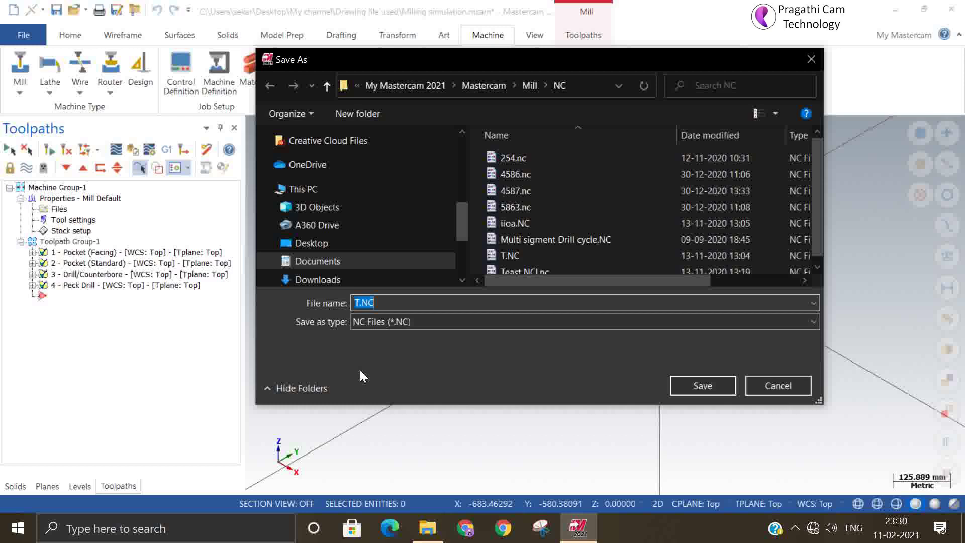
{"action": "type", "text": "123"}
{"action": "left_click", "coordinate": [322, 191]}
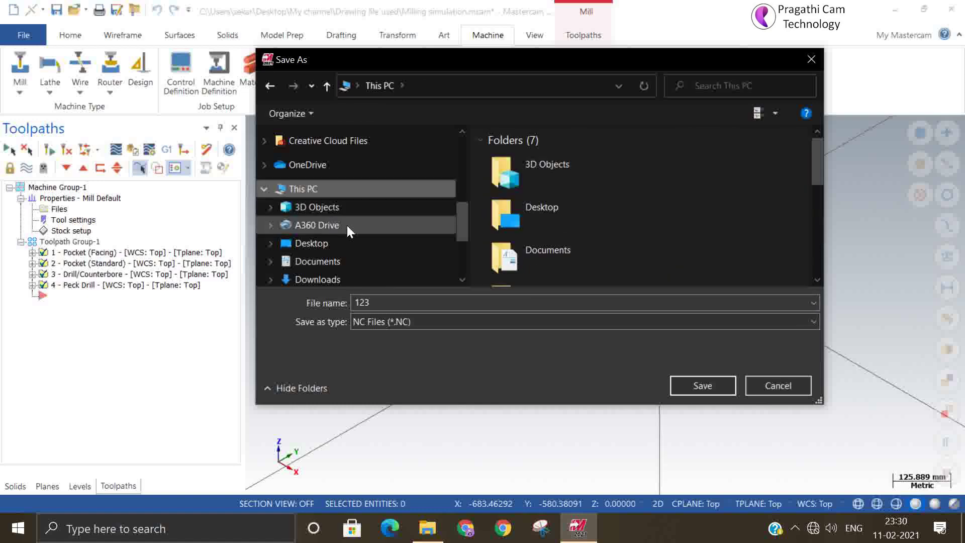
{"action": "left_click", "coordinate": [351, 245]}
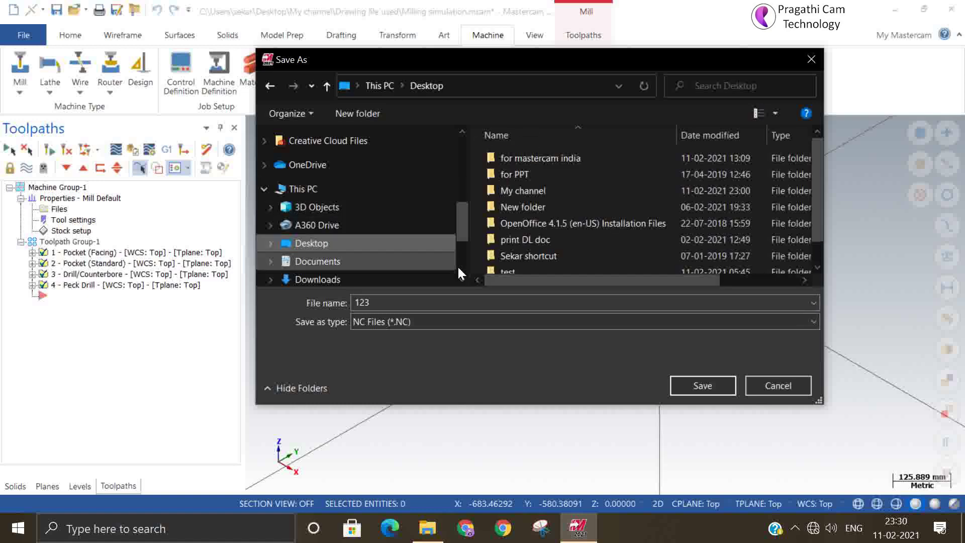
{"action": "left_click", "coordinate": [710, 386]}
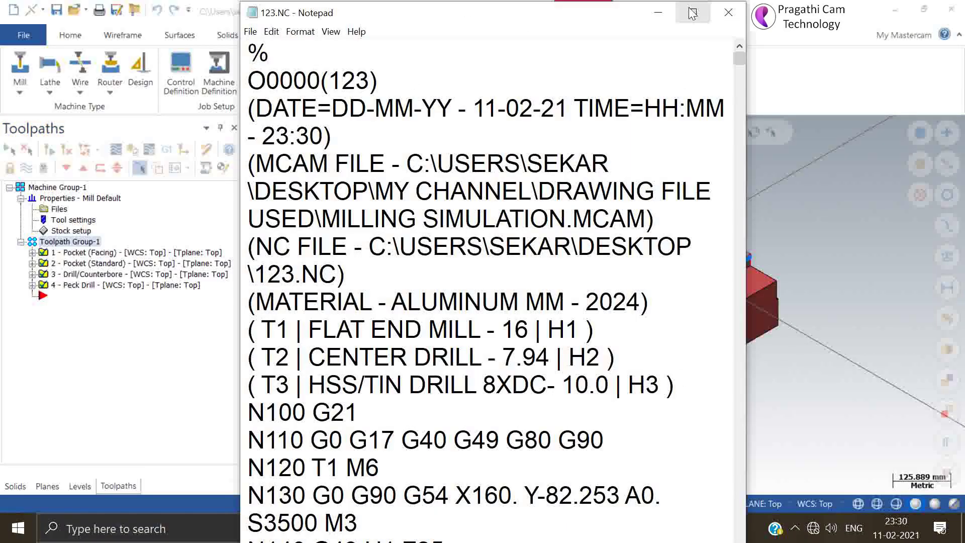
- Read through the generated NC code in a maximized Notepad window and return to Mastercam
{"action": "left_click", "coordinate": [692, 14]}
{"action": "scroll", "coordinate": [536, 258], "scroll_direction": "down", "scroll_amount": 10}
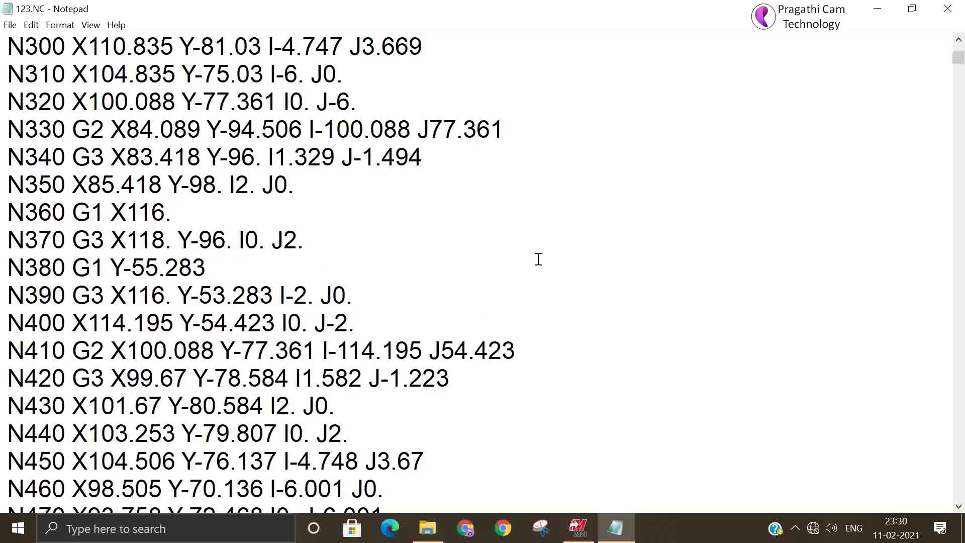
{"action": "scroll", "coordinate": [537, 259], "scroll_direction": "down", "scroll_amount": 8}
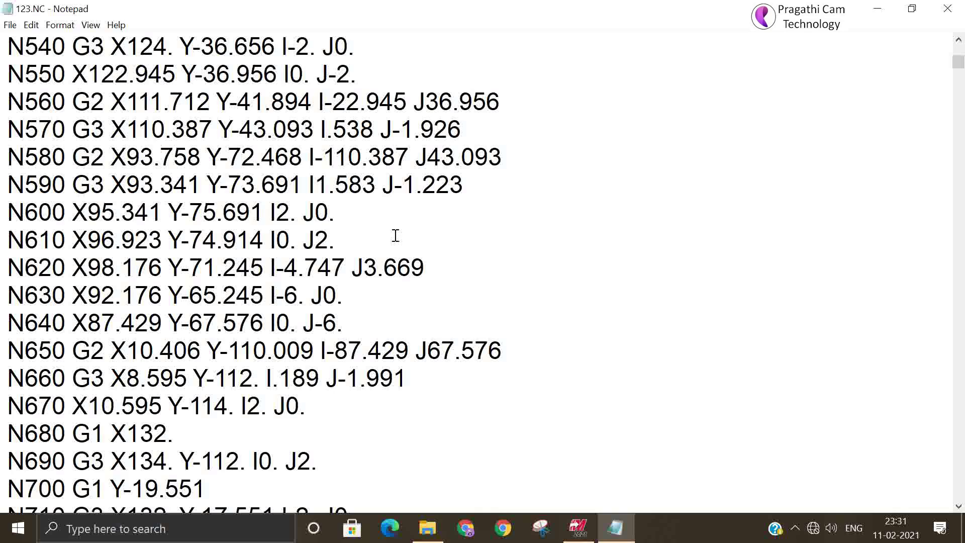
{"action": "key", "text": "alt+Tab"}
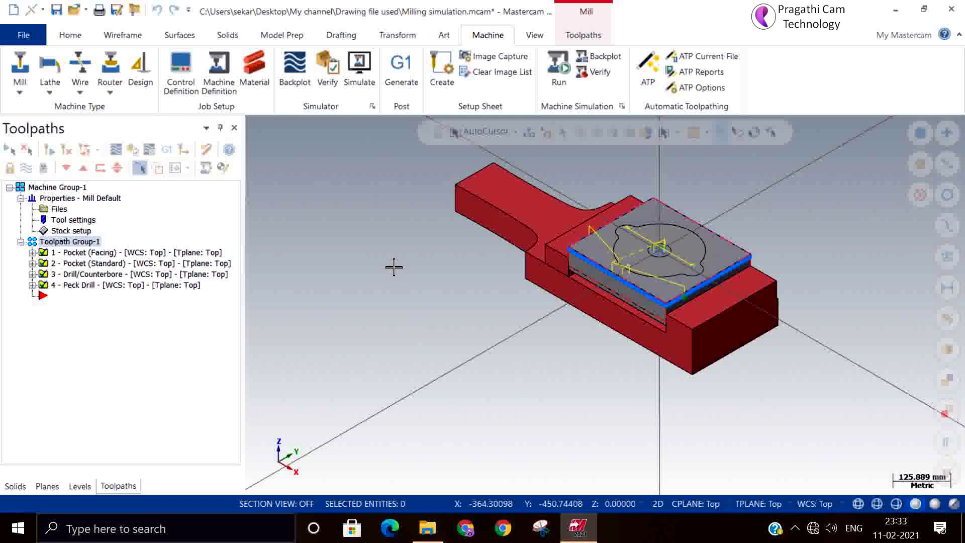
- Minimize Mastercam and open the 123.NC file from the desktop with CIMCO Edit V6
{"action": "left_click", "coordinate": [893, 14]}
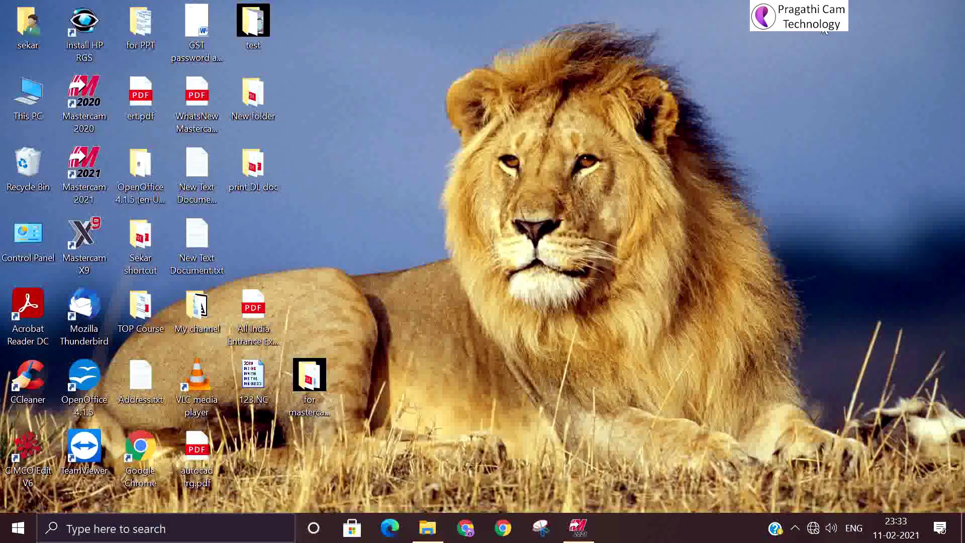
{"action": "double_click", "coordinate": [256, 381]}
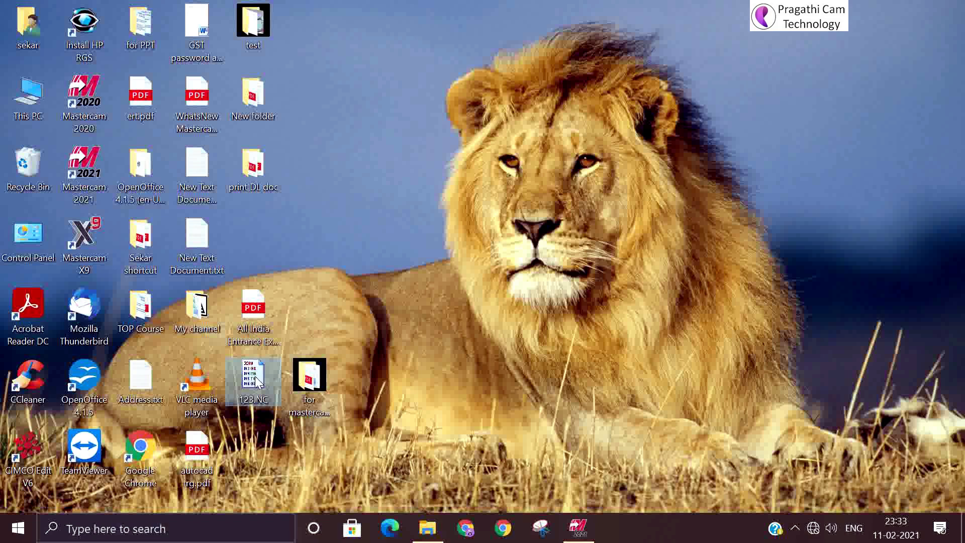
{"action": "right_click", "coordinate": [255, 377]}
{"action": "mouse_move", "coordinate": [297, 182]}
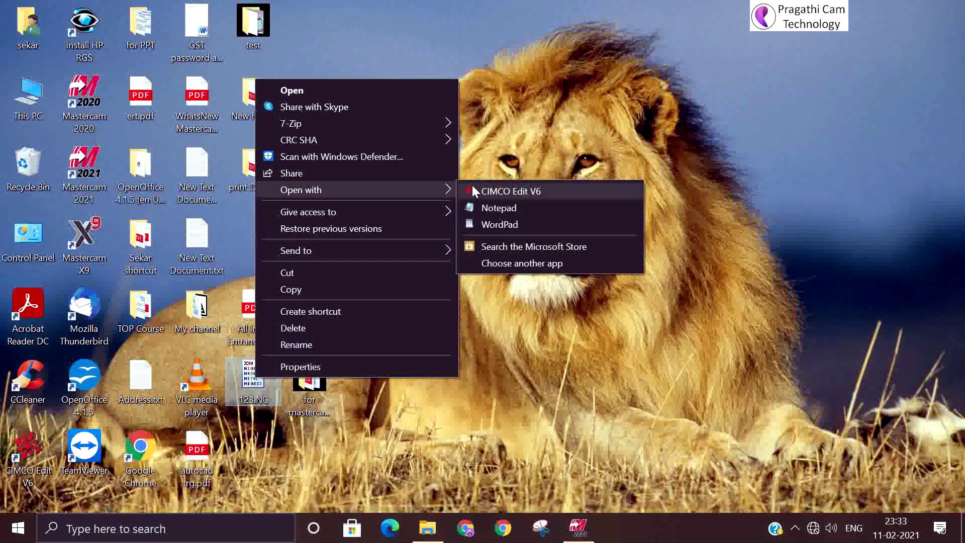
{"action": "left_click", "coordinate": [490, 191]}
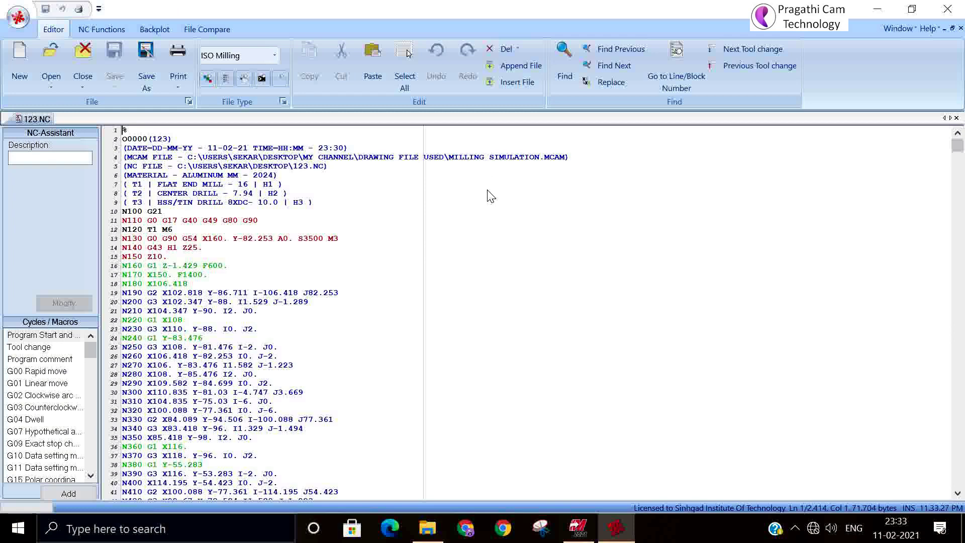
- Play a backplot of the 123.NC program in CIMCO Edit, and close it to return to Mastercam
{"action": "left_click", "coordinate": [154, 30]}
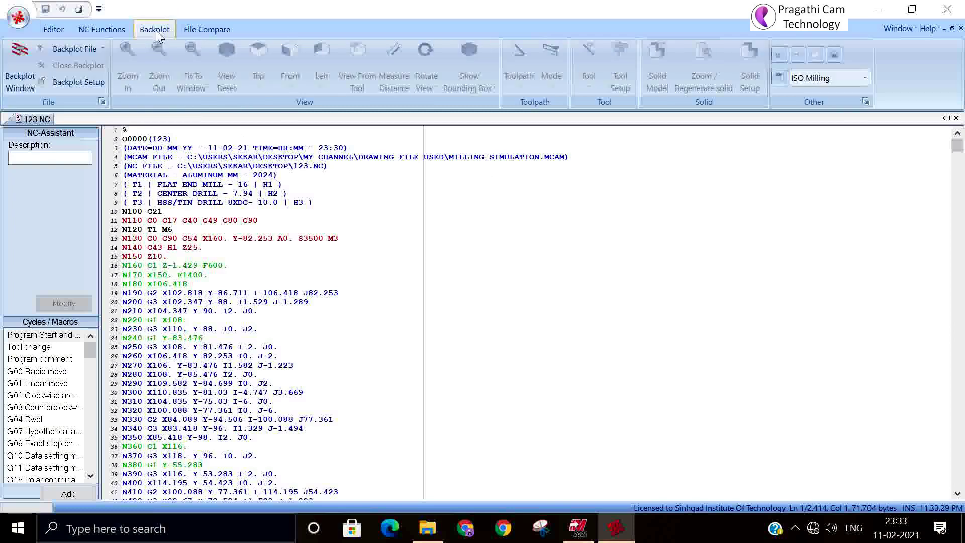
{"action": "left_click", "coordinate": [20, 60]}
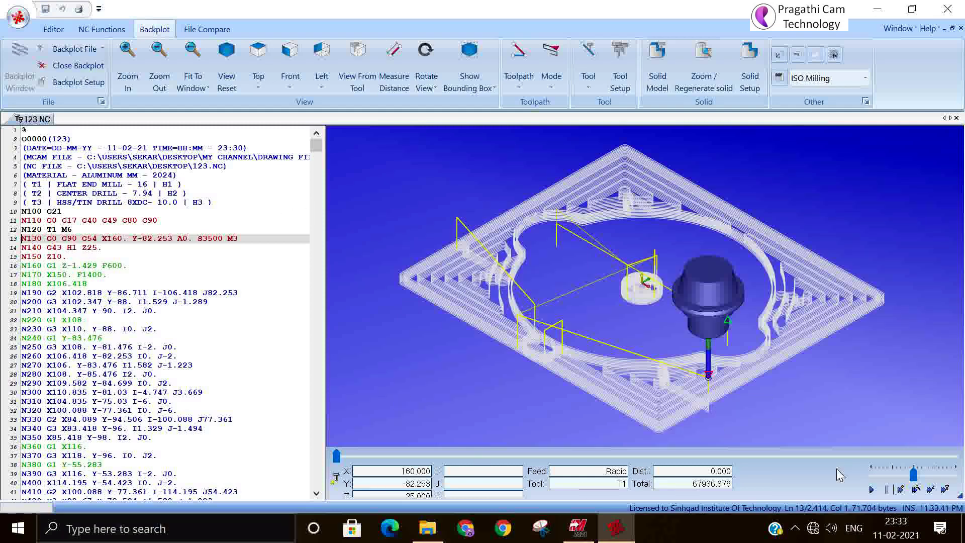
{"action": "left_click", "coordinate": [872, 489]}
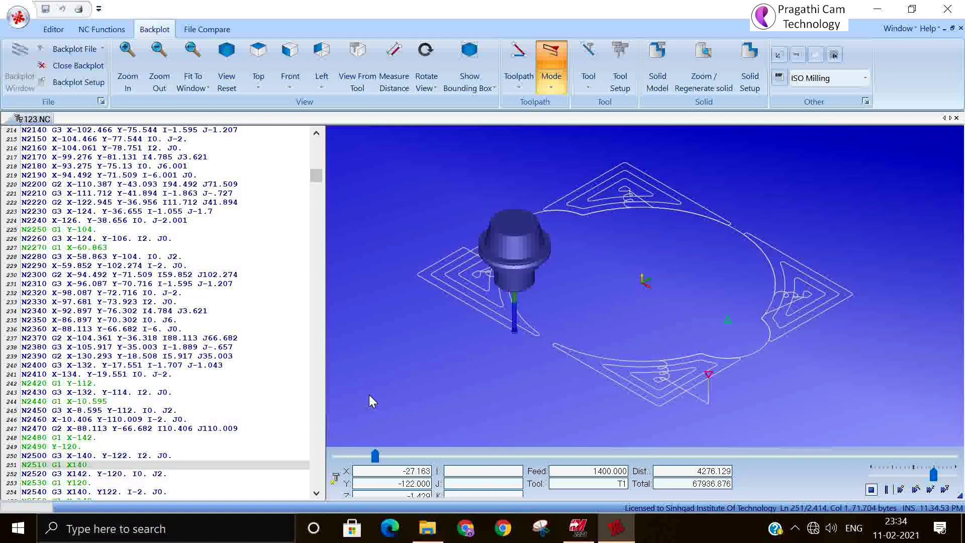
{"action": "left_click", "coordinate": [948, 9]}
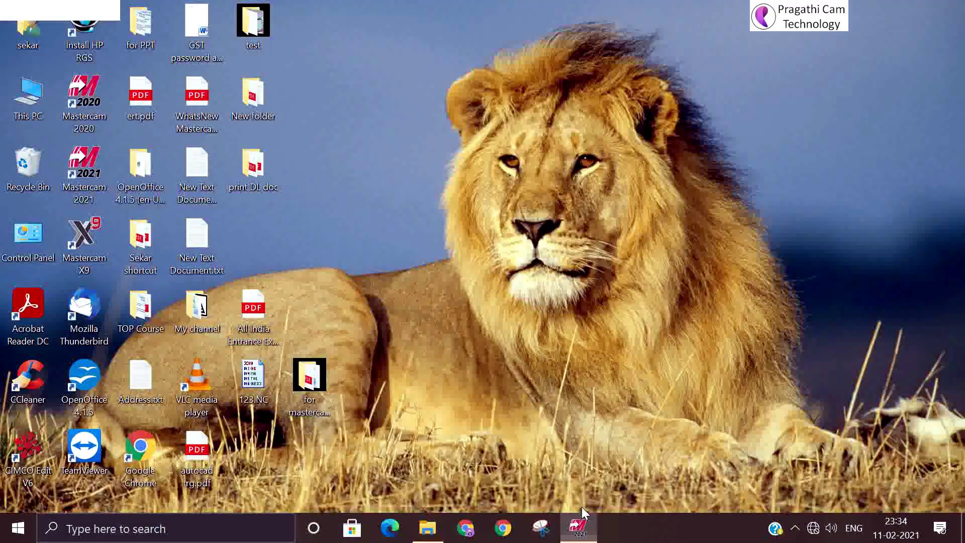
{"action": "left_click", "coordinate": [579, 527]}
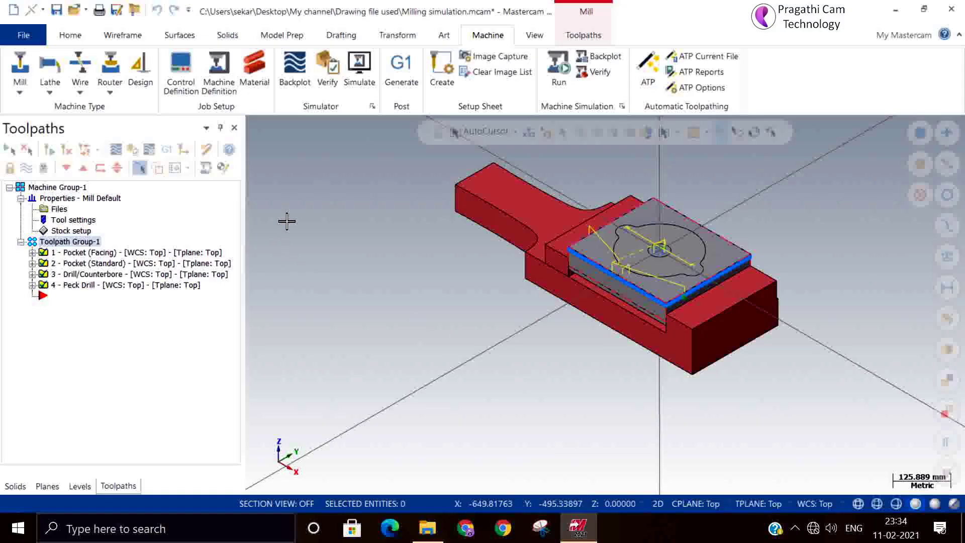